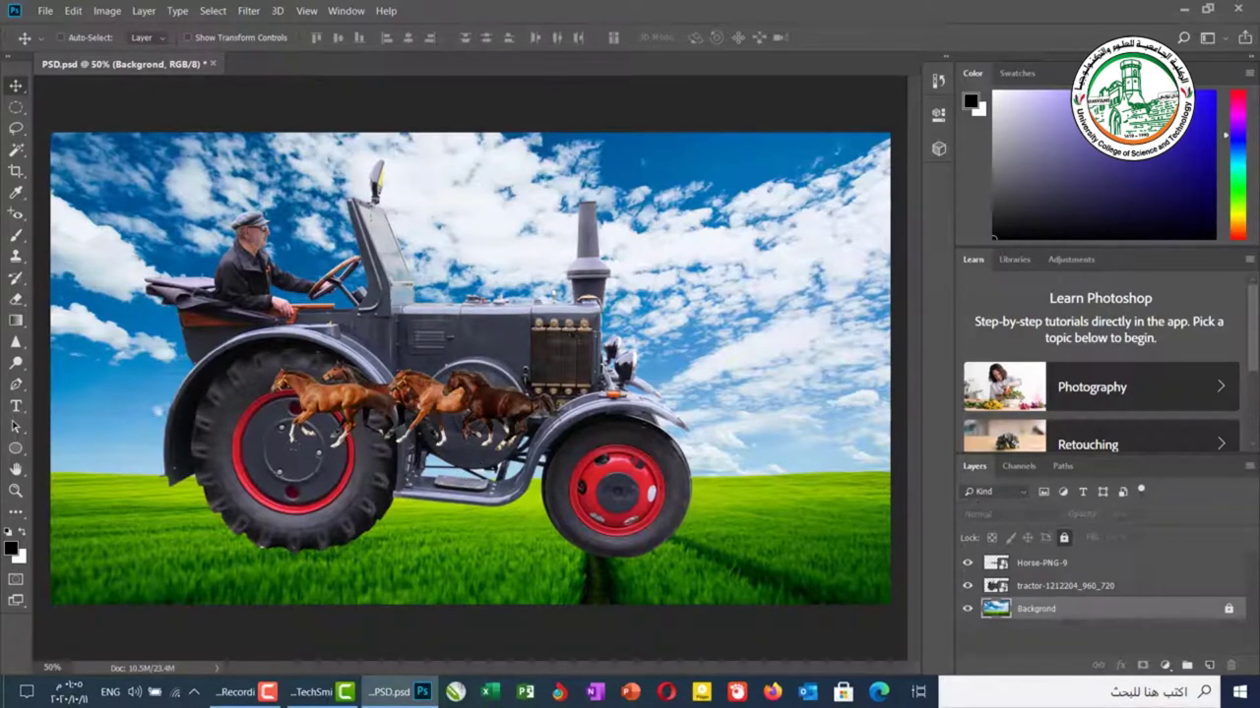
- Inspect what the Background layer contains by hiding and showing it twice
click(1034, 587)
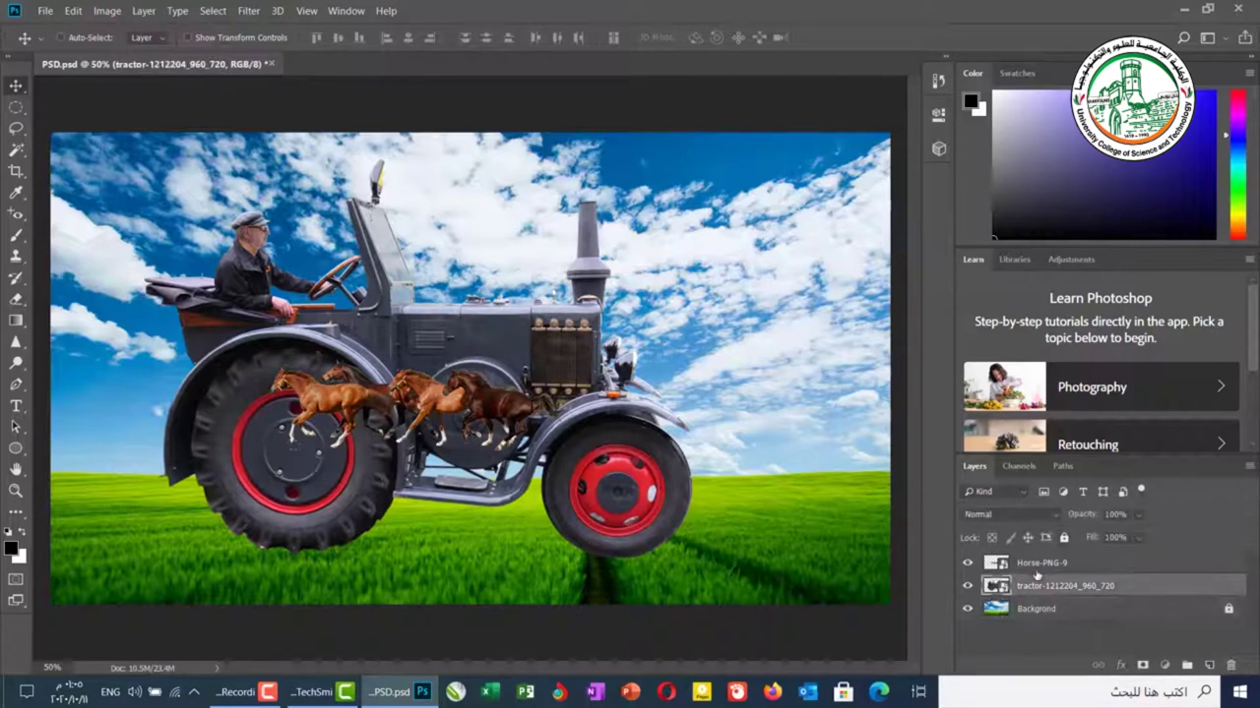
click(1038, 571)
click(1051, 608)
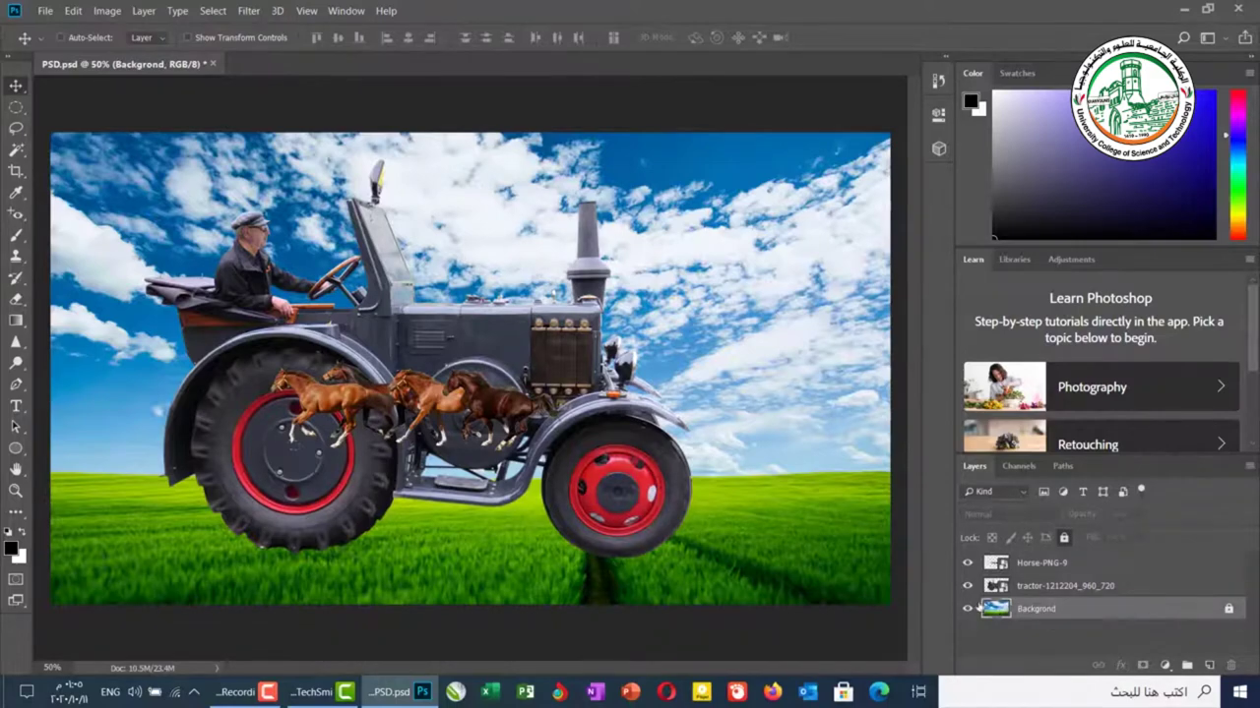
click(967, 609)
click(967, 609)
click(967, 610)
click(967, 609)
- Inspect what the tractor layer contains by hiding and showing it twice
click(1025, 590)
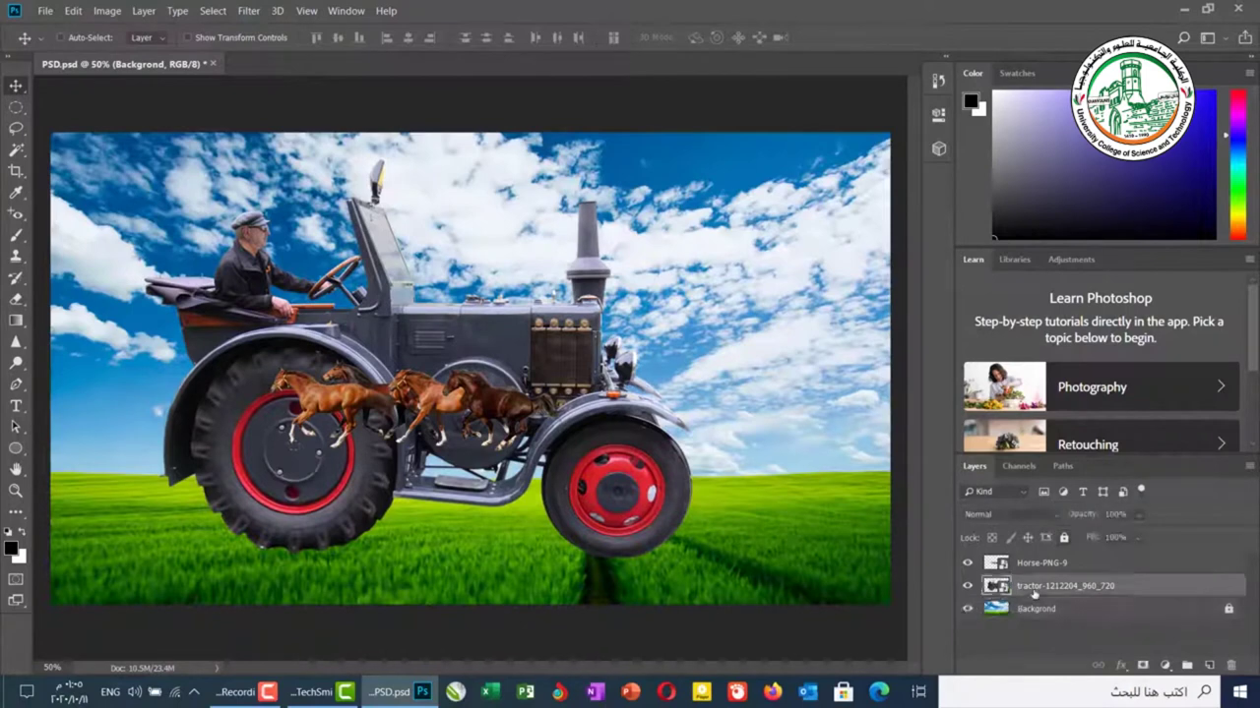
click(967, 586)
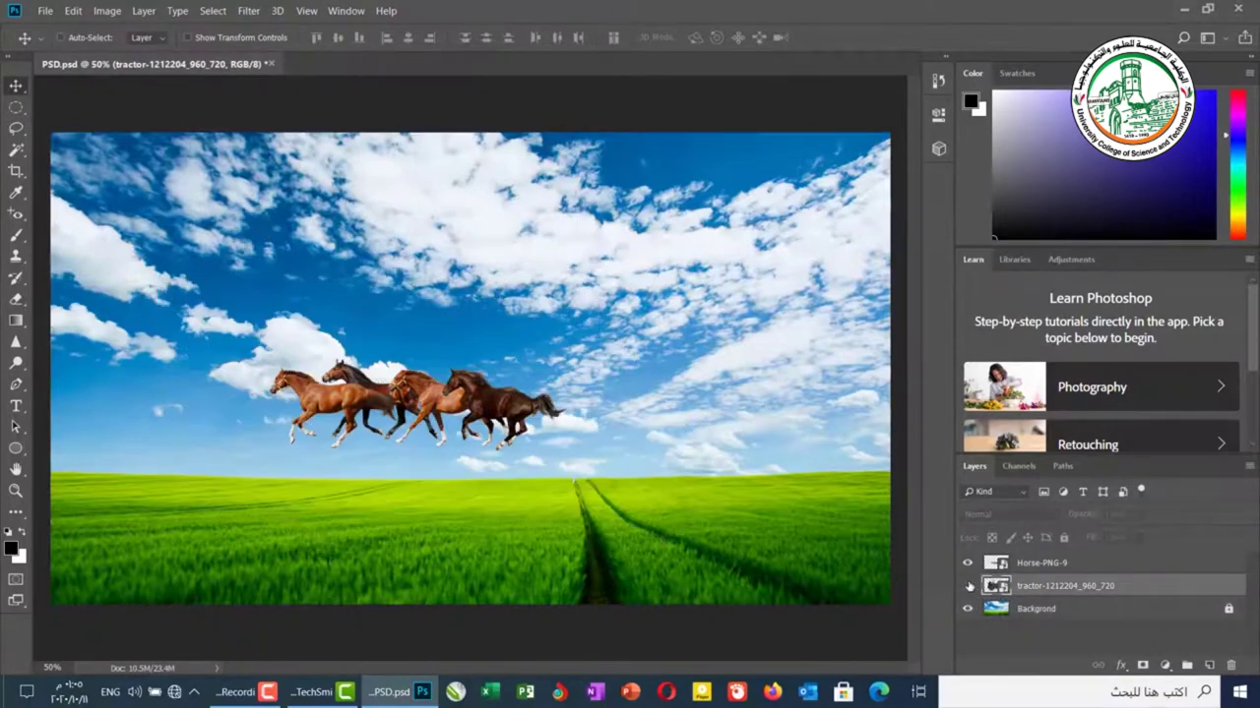
click(967, 586)
click(967, 586)
click(968, 586)
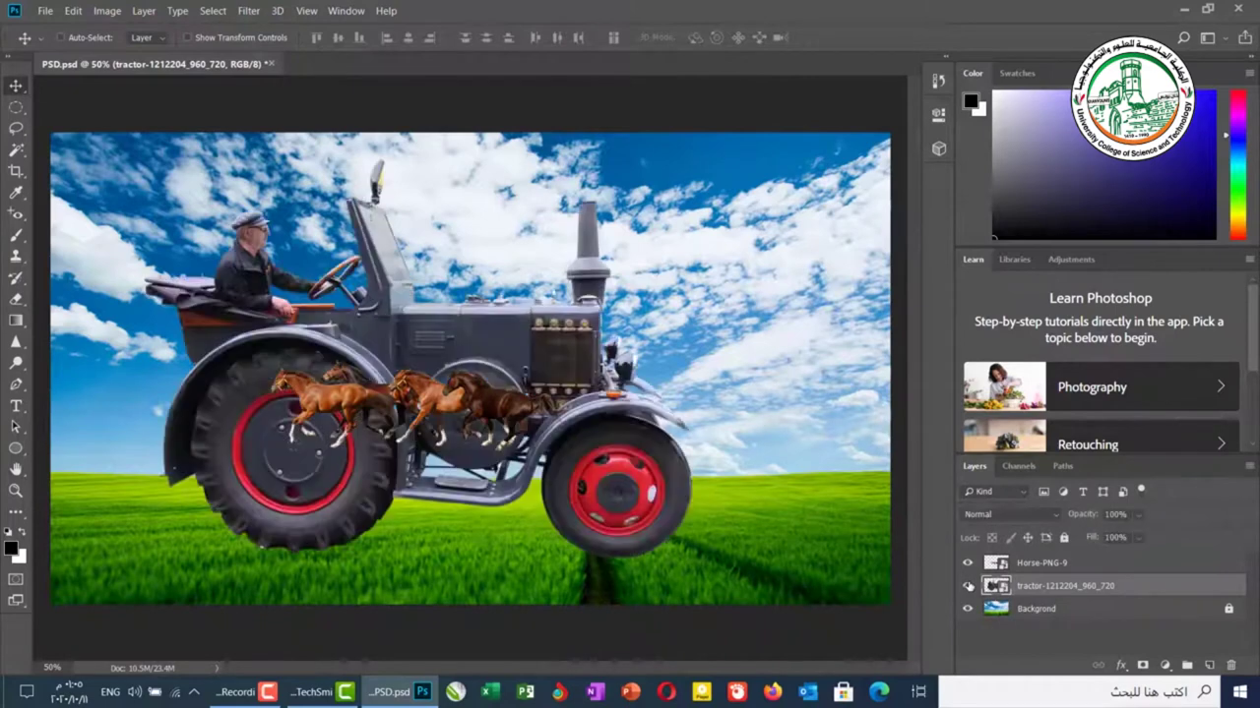
- Inspect what the Horse-PNG-9 layer contains by hiding and showing it twice, leaving that layer selected
click(1014, 569)
click(967, 564)
click(968, 564)
click(968, 564)
click(968, 566)
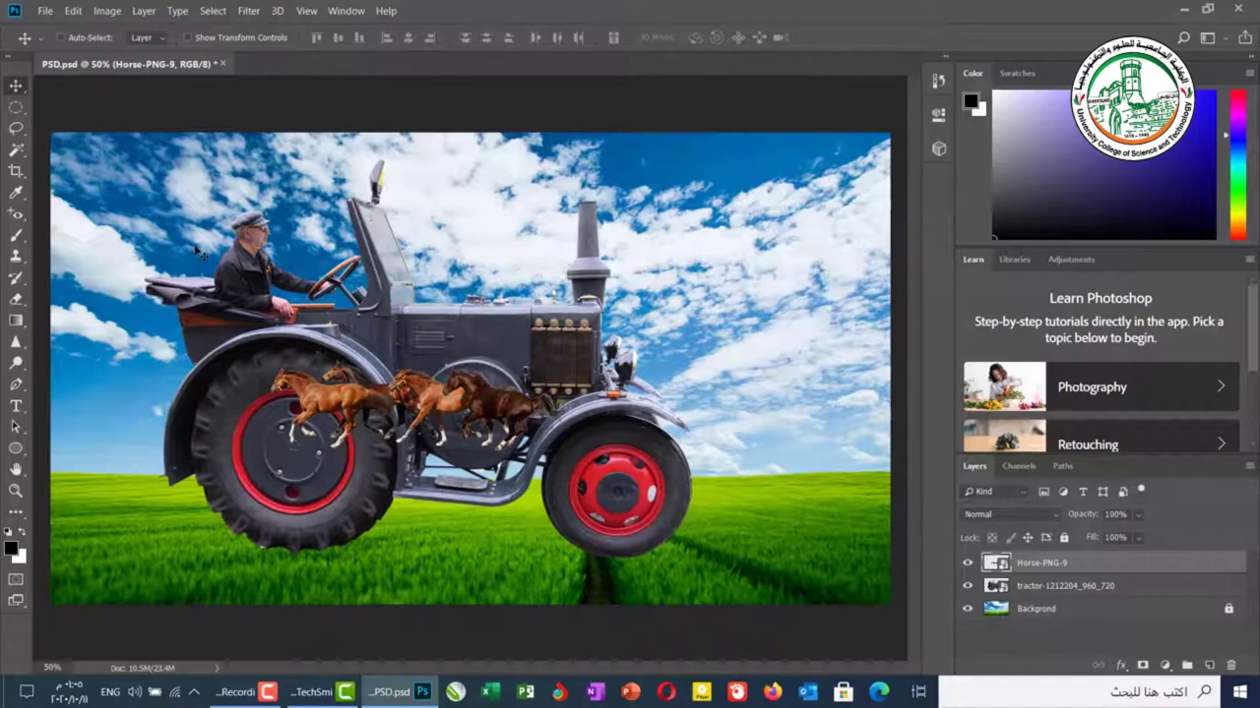
- Move the horses down to the grass and back up onto the tractor, and shift the tractor slightly to the right
drag(197, 251, 187, 295)
drag(251, 353, 333, 365)
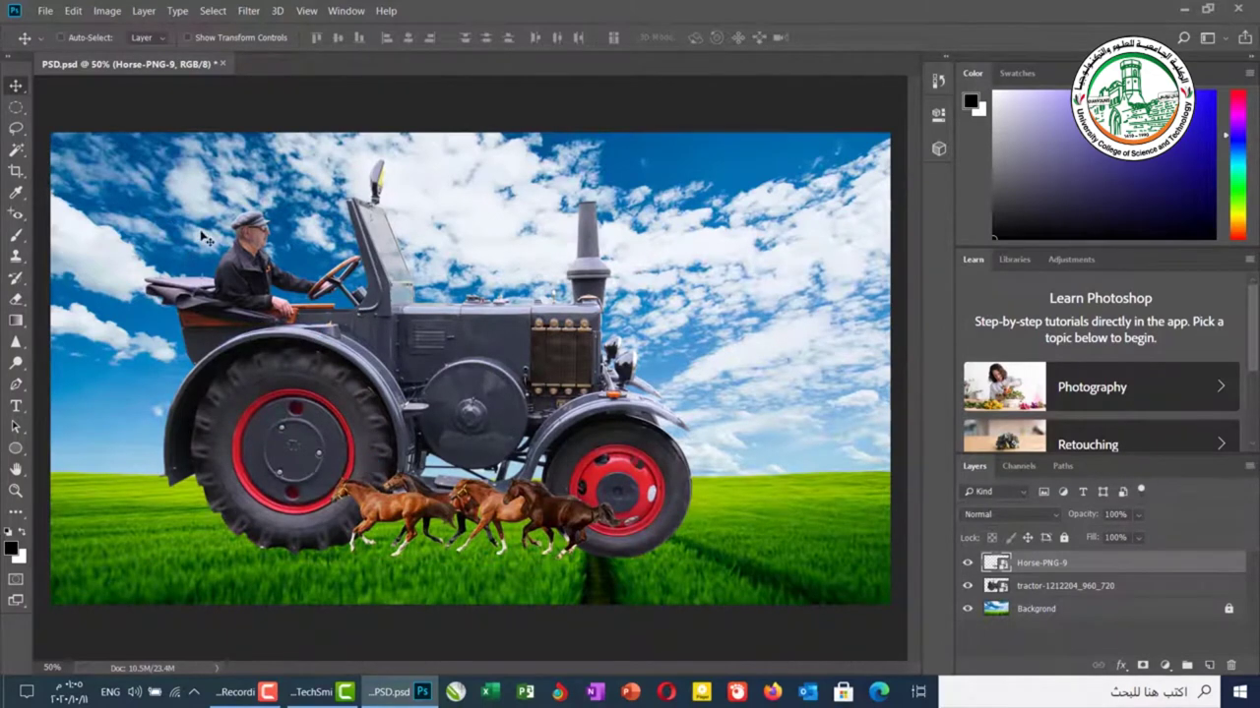
drag(379, 502, 317, 324)
mouse_move(470, 279)
mouse_down()
mouse_move(482, 275)
mouse_move(462, 284)
mouse_up()
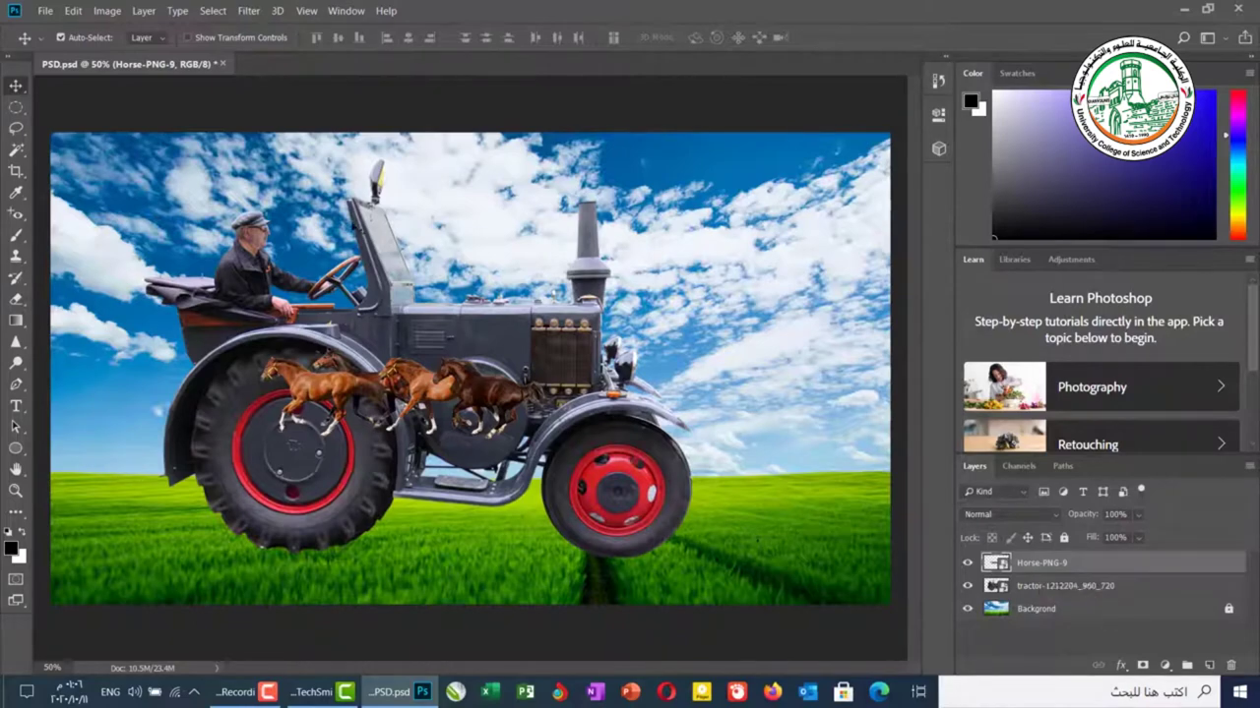
drag(367, 231, 383, 176)
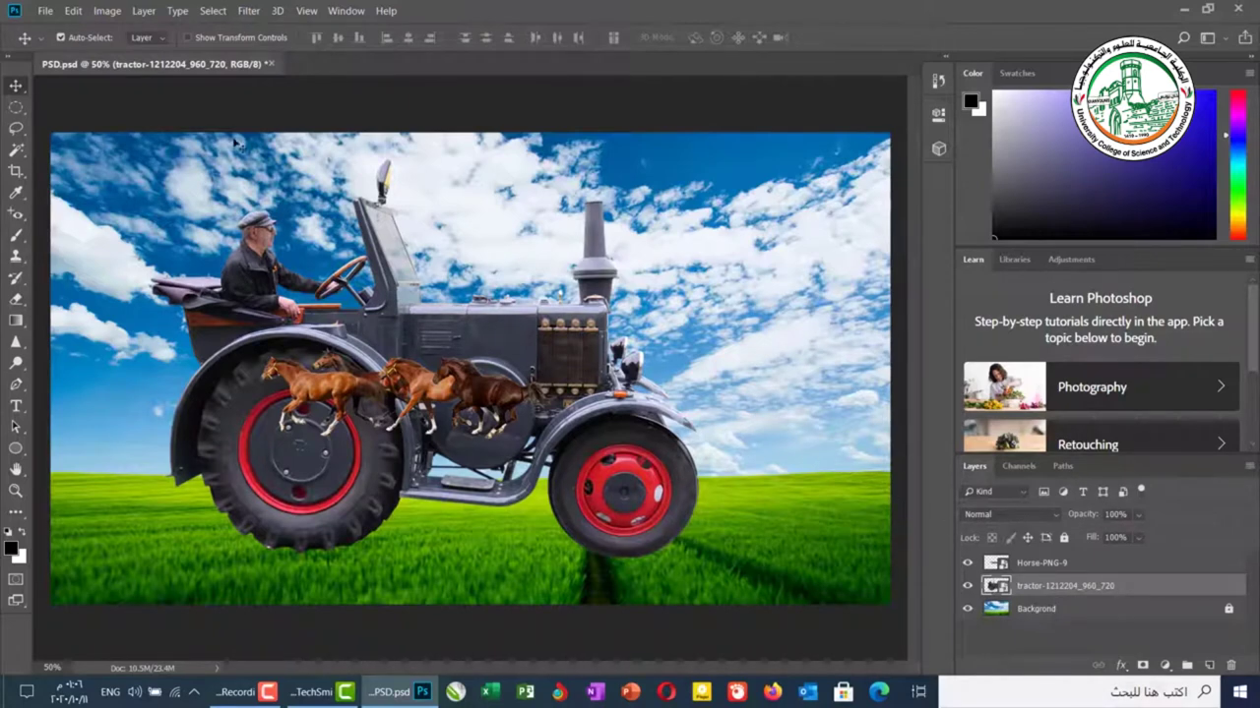
- Turn off Auto-Select and nudge the Horse-PNG-9 layer slightly by moving it from the empty sky area
click(98, 44)
click(1063, 564)
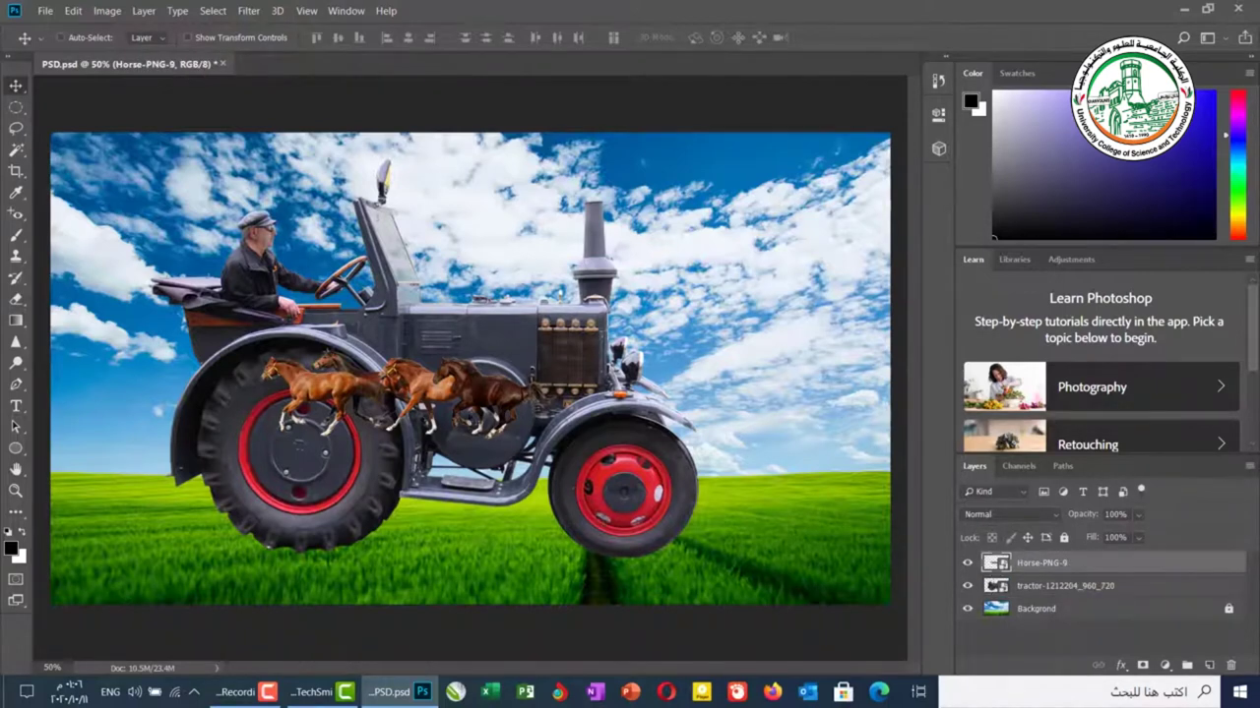
mouse_move(679, 234)
mouse_down()
mouse_move(695, 262)
mouse_move(569, 333)
mouse_move(637, 221)
mouse_move(620, 246)
mouse_move(595, 196)
mouse_move(615, 197)
mouse_move(546, 295)
mouse_move(654, 260)
mouse_move(634, 287)
mouse_move(683, 225)
mouse_up()
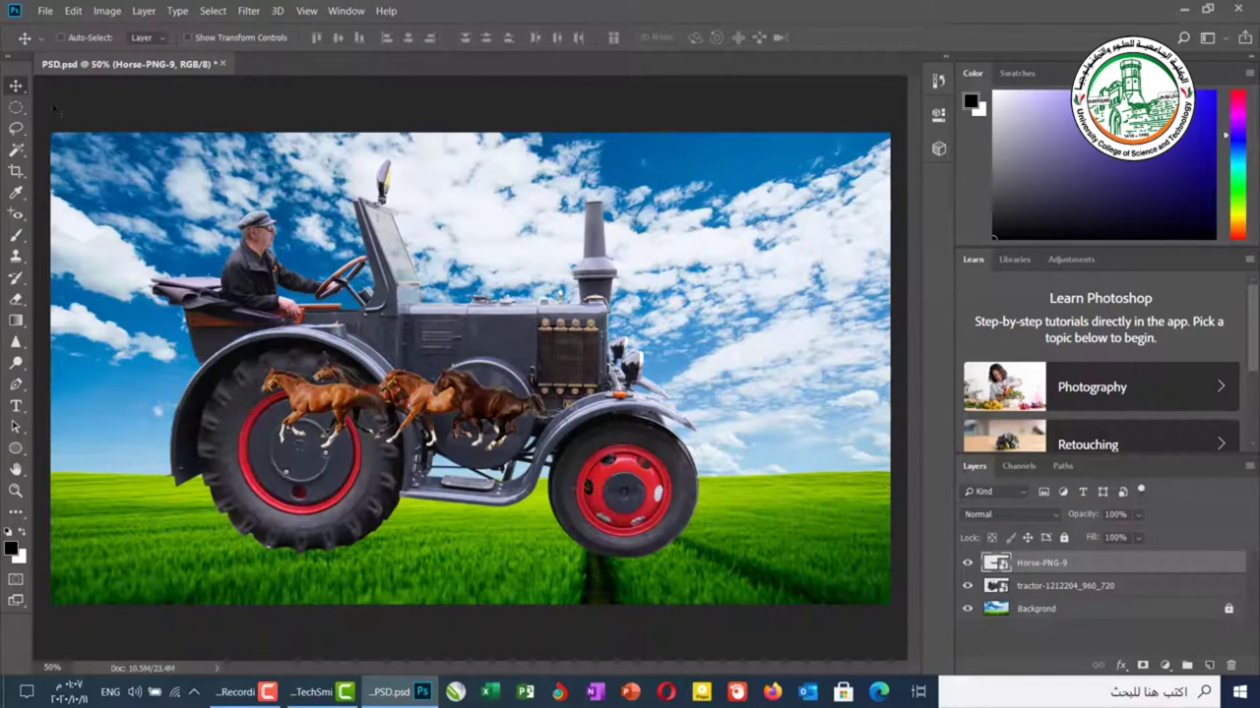
- Turn on Auto-Select and try picking and moving the tractor directly on the canvas, keeping it in about the same place
click(62, 38)
click(390, 295)
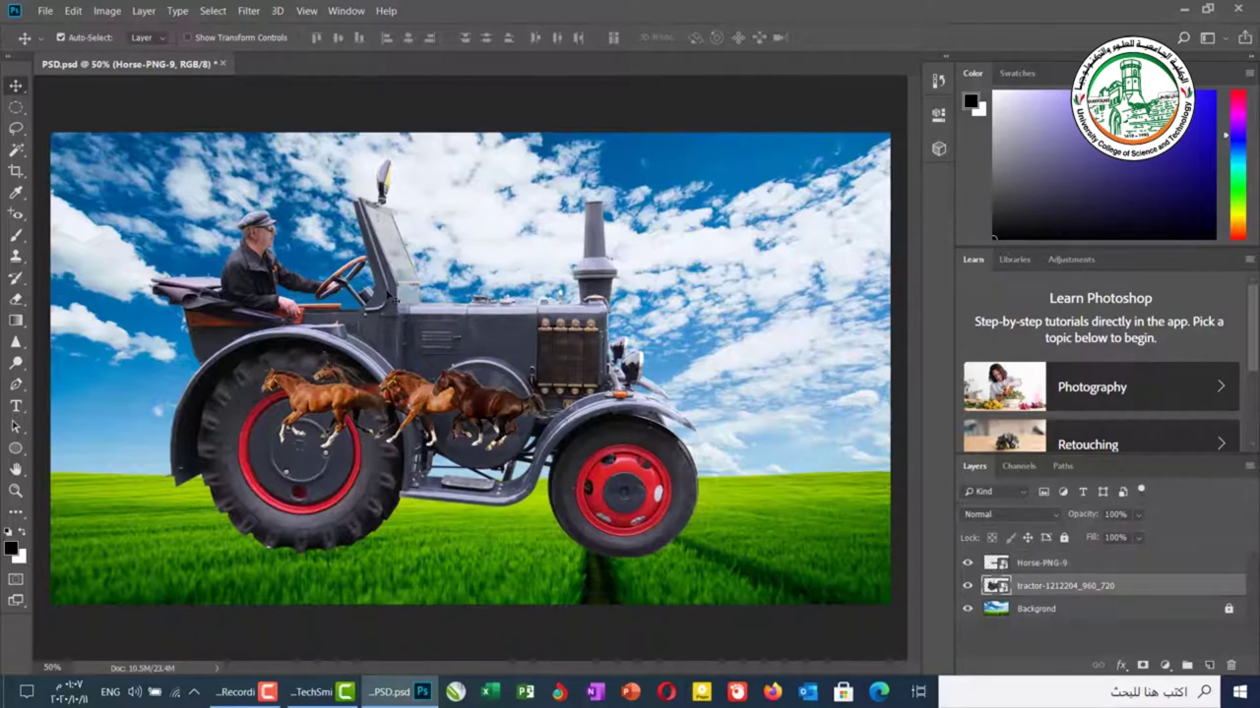
mouse_move(500, 278)
mouse_down()
mouse_move(633, 267)
mouse_move(477, 301)
mouse_move(553, 295)
mouse_move(500, 289)
mouse_up()
drag(369, 330, 426, 295)
drag(459, 239, 398, 251)
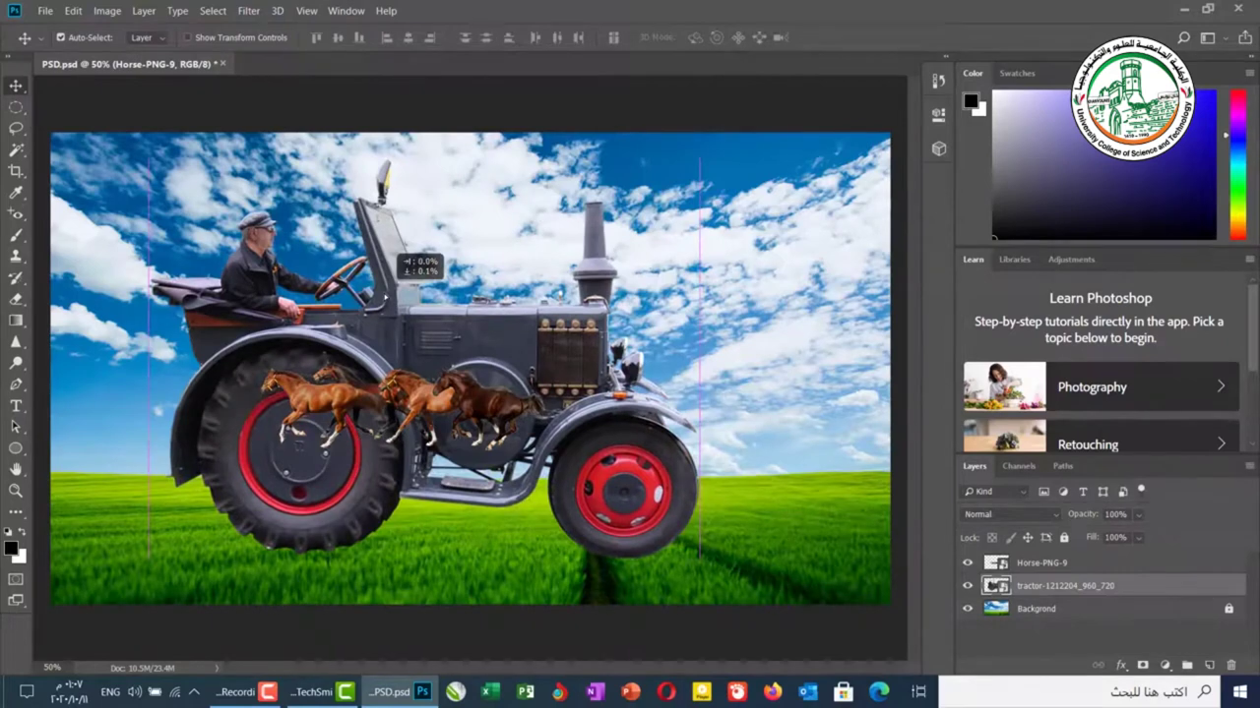
drag(387, 295, 387, 295)
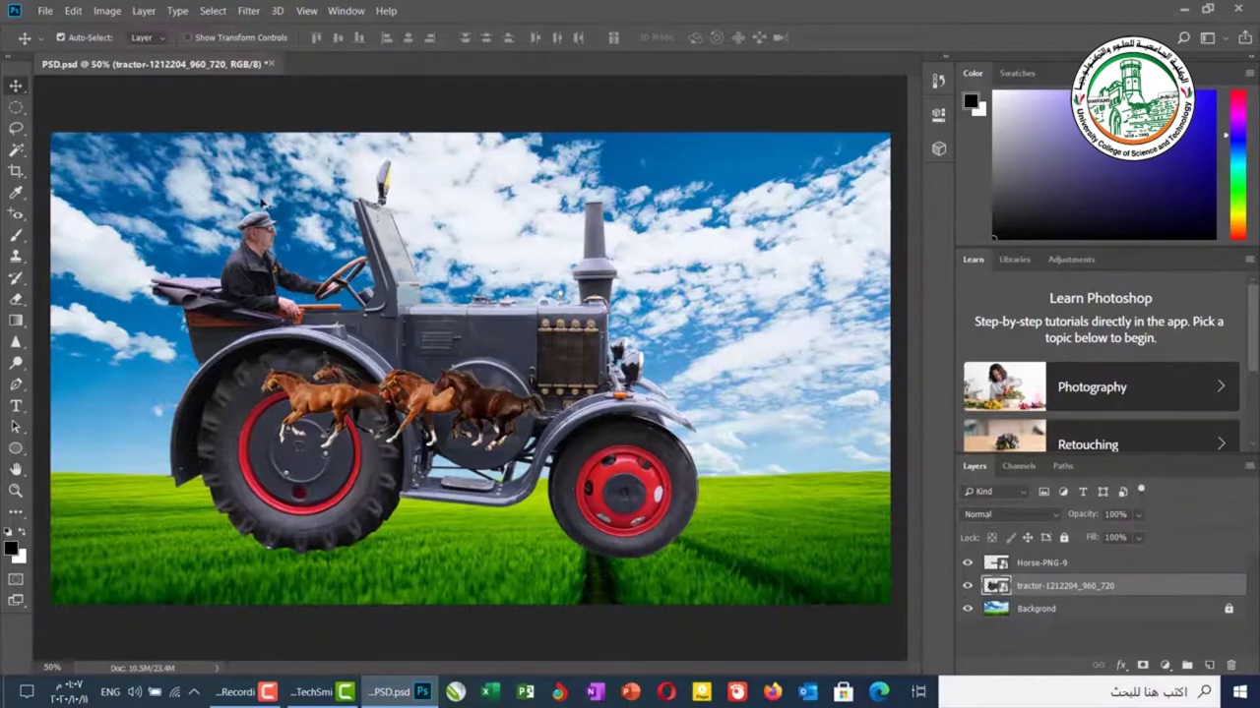
- Try to move the sky image on the canvas, and unlock the Background layer
drag(96, 173, 175, 179)
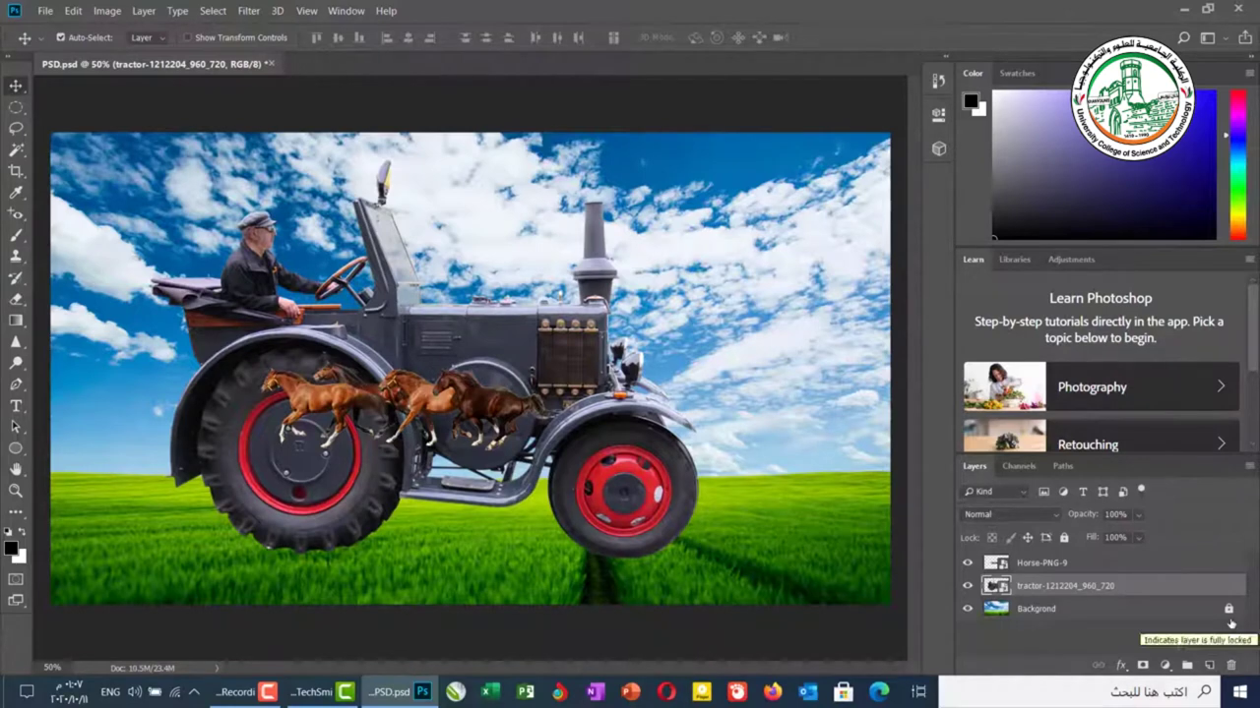
click(1167, 610)
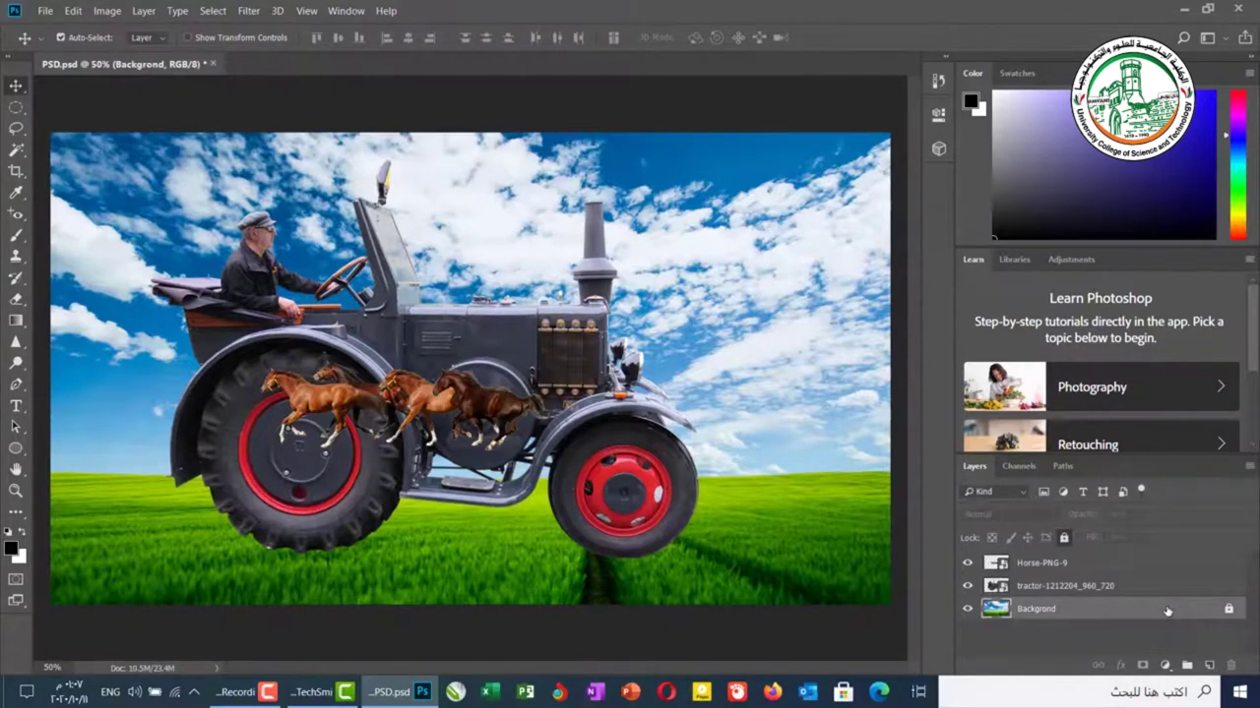
click(1065, 538)
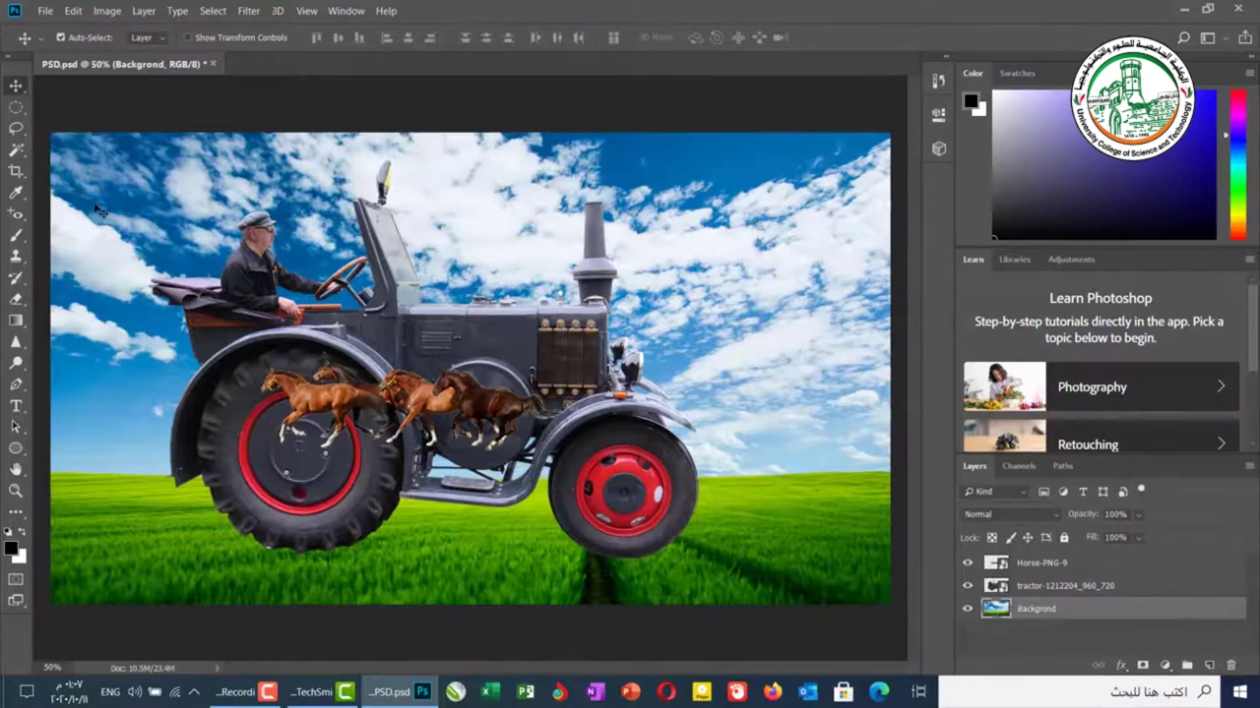
- Move the Background image up and to the right, and return it to its original position filling the canvas
drag(98, 210, 223, 171)
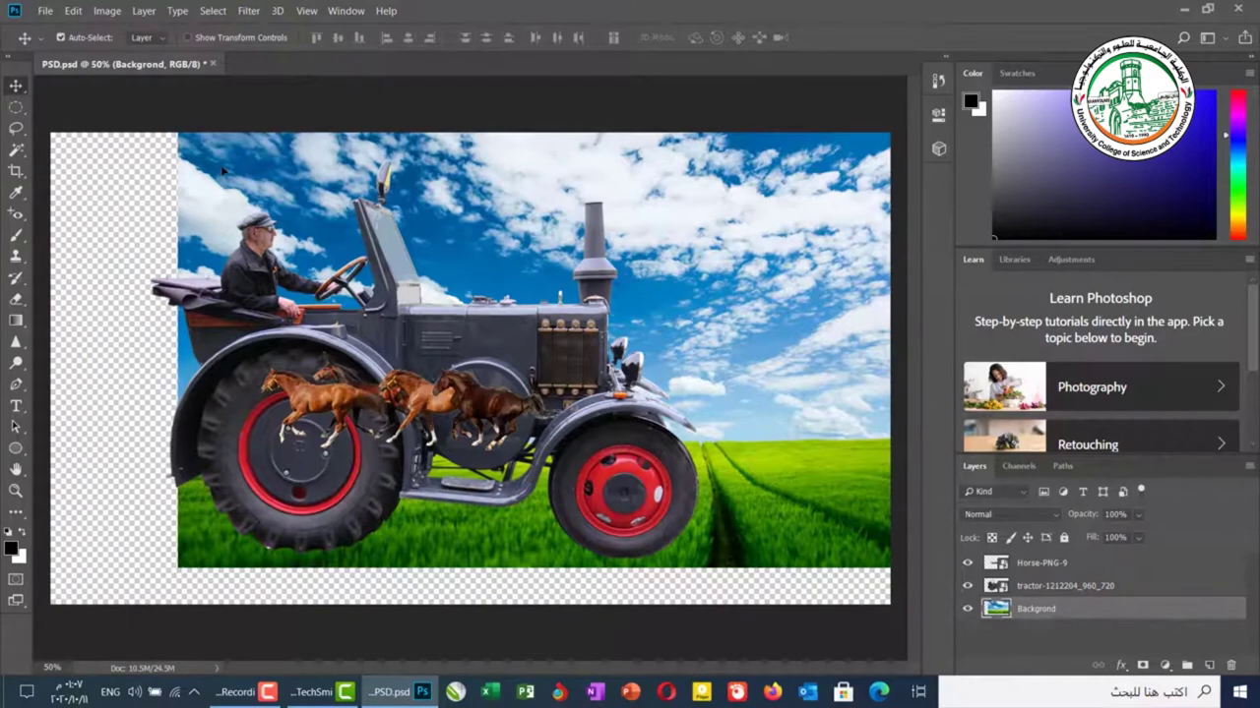
drag(225, 174, 196, 187)
drag(173, 194, 173, 193)
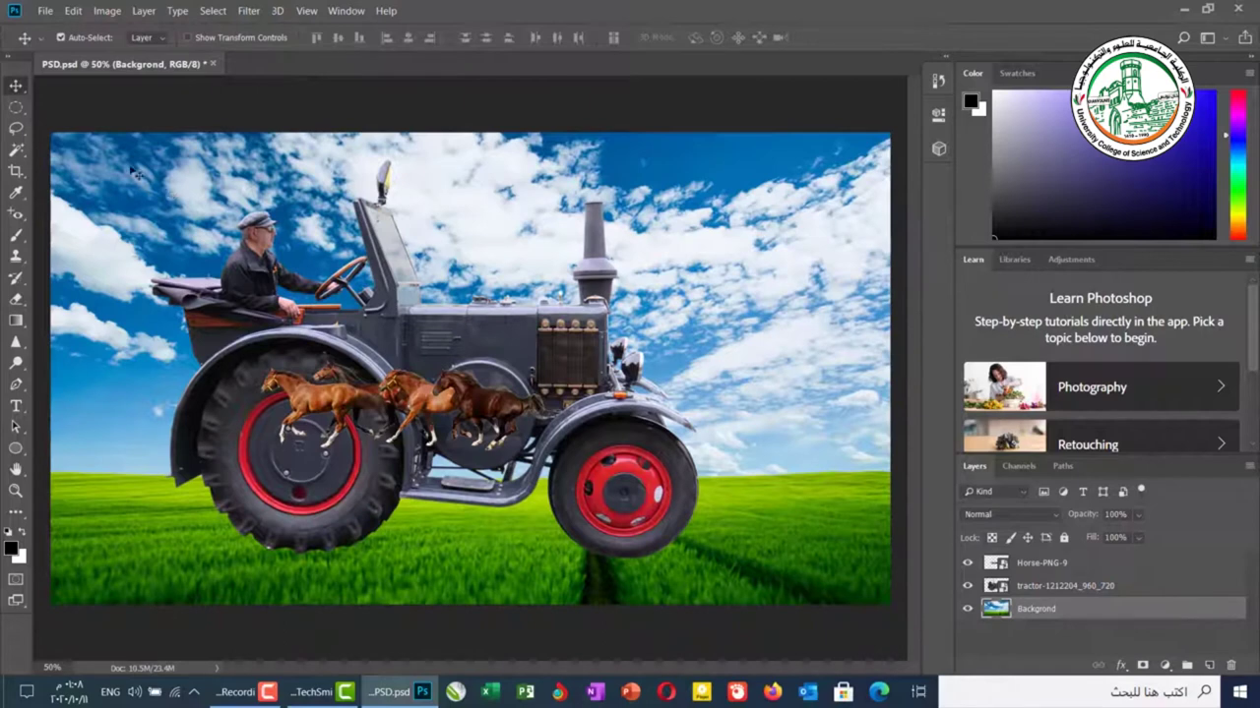
- Duplicate the Horse-PNG-9 layer as Horse-PNG-9 copy and move the copied horses to the right of the originals
click(147, 37)
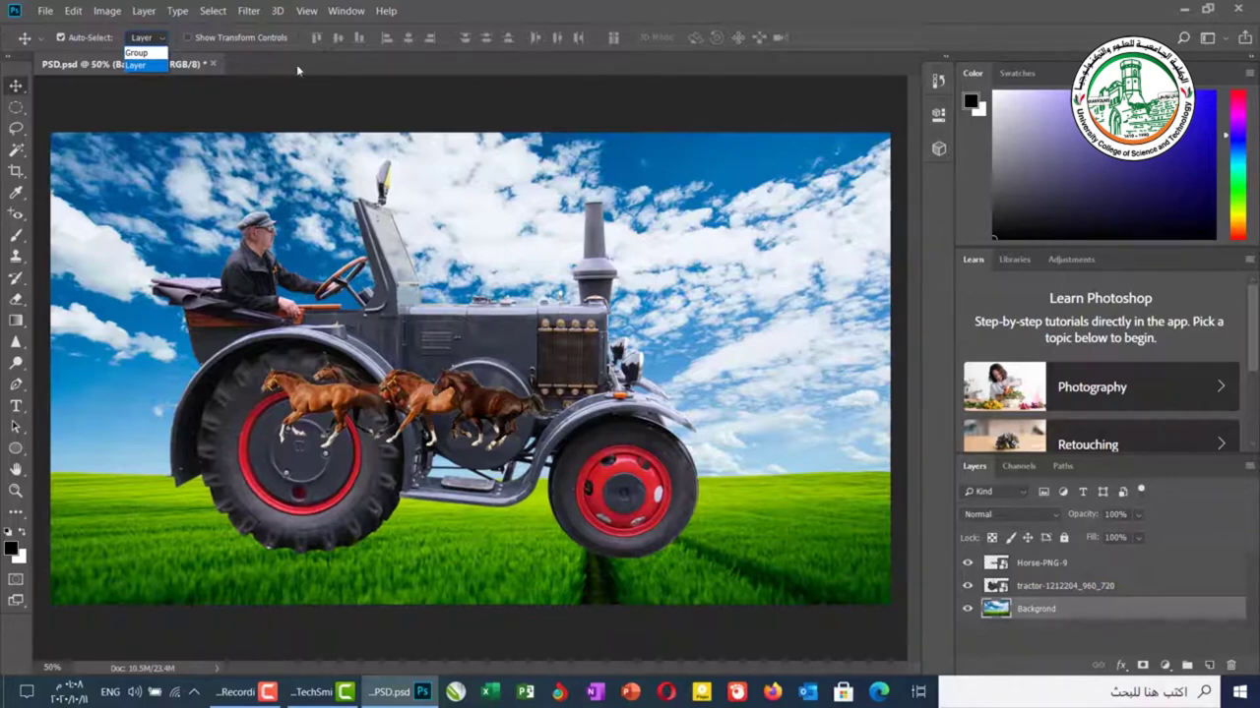
click(1059, 569)
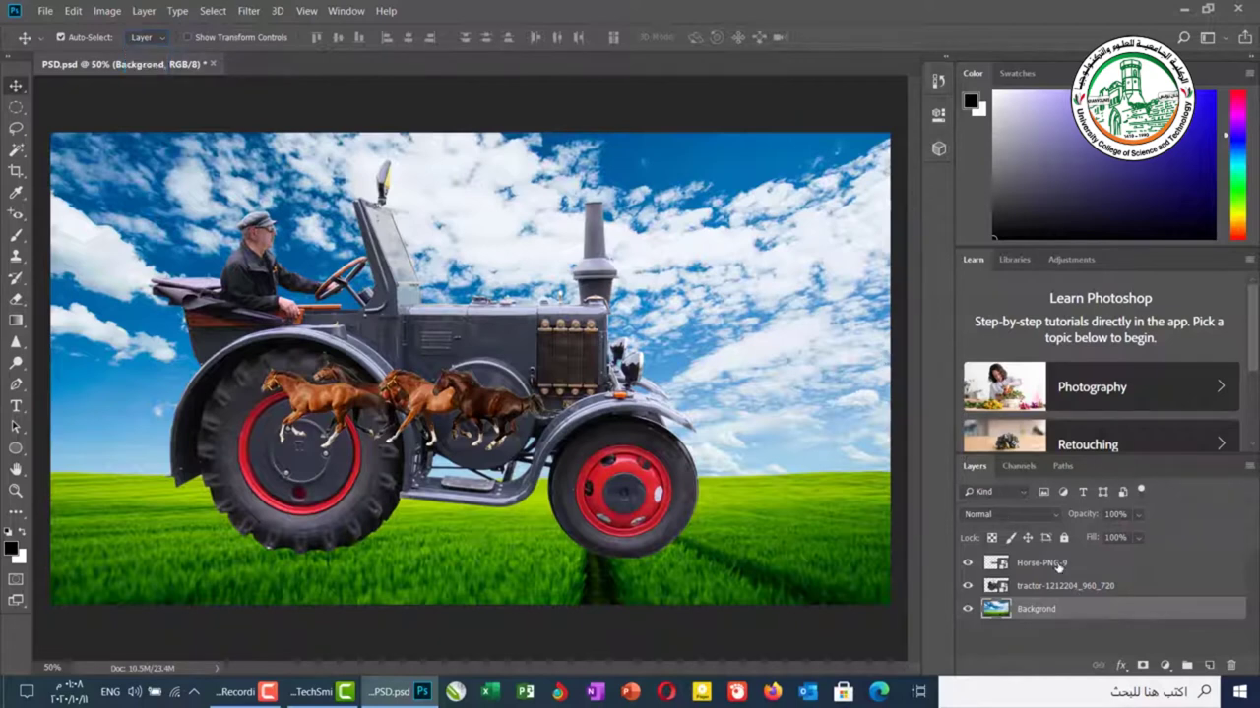
click(1059, 566)
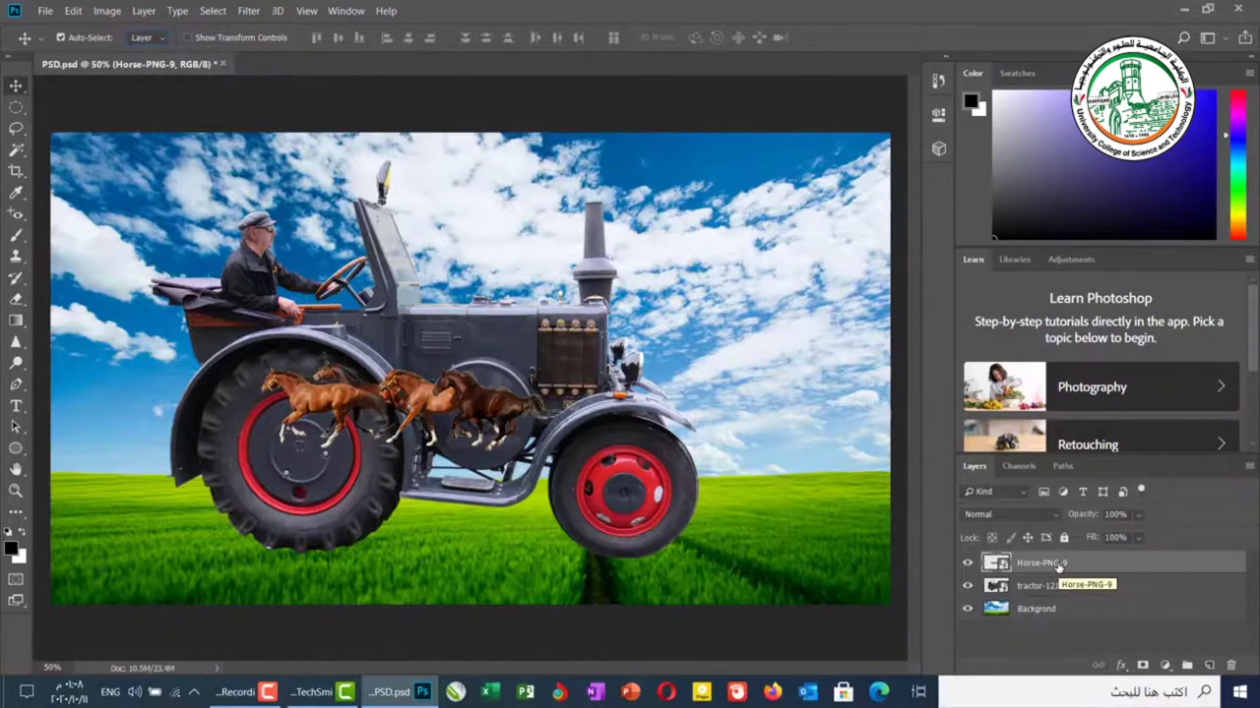
right_click(1059, 566)
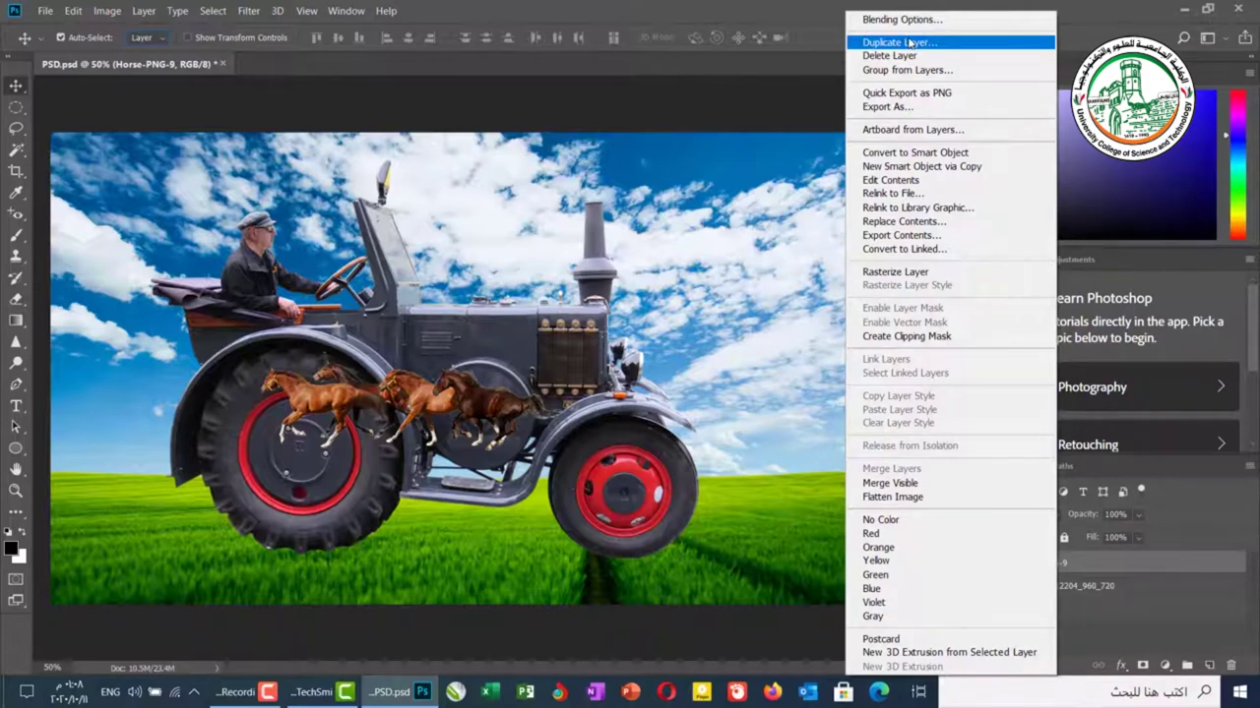
click(909, 42)
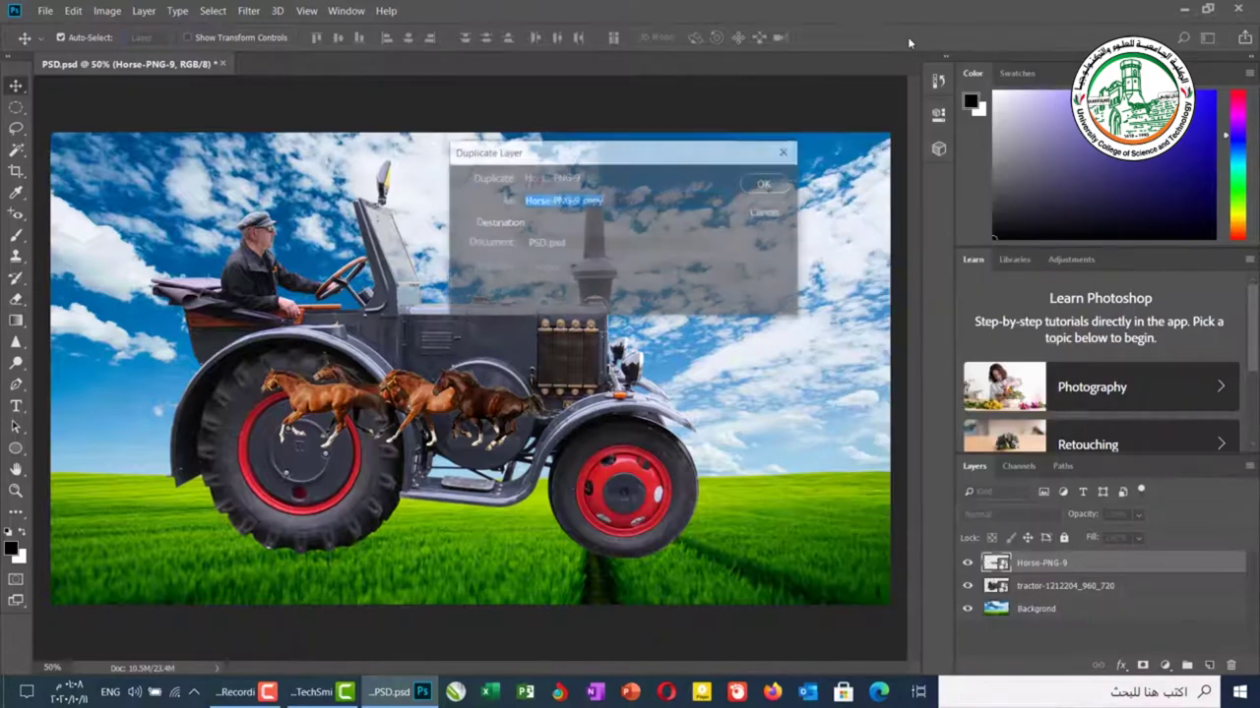
click(767, 184)
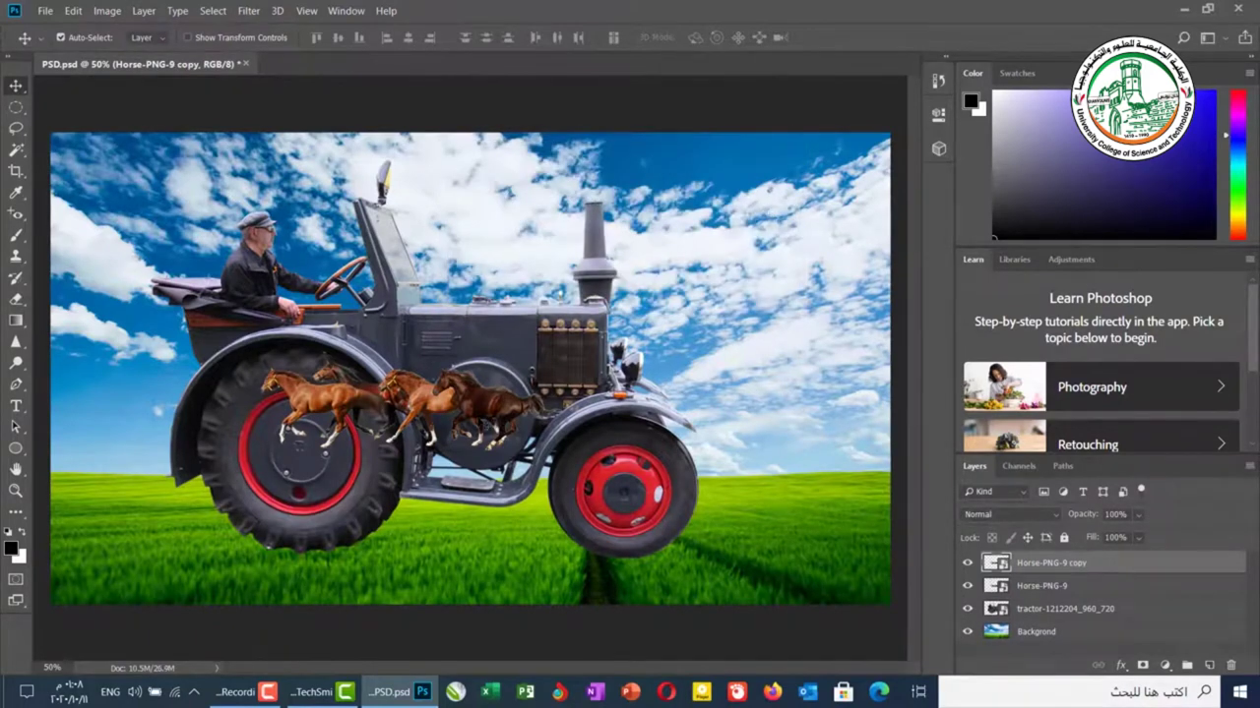
drag(478, 372, 771, 381)
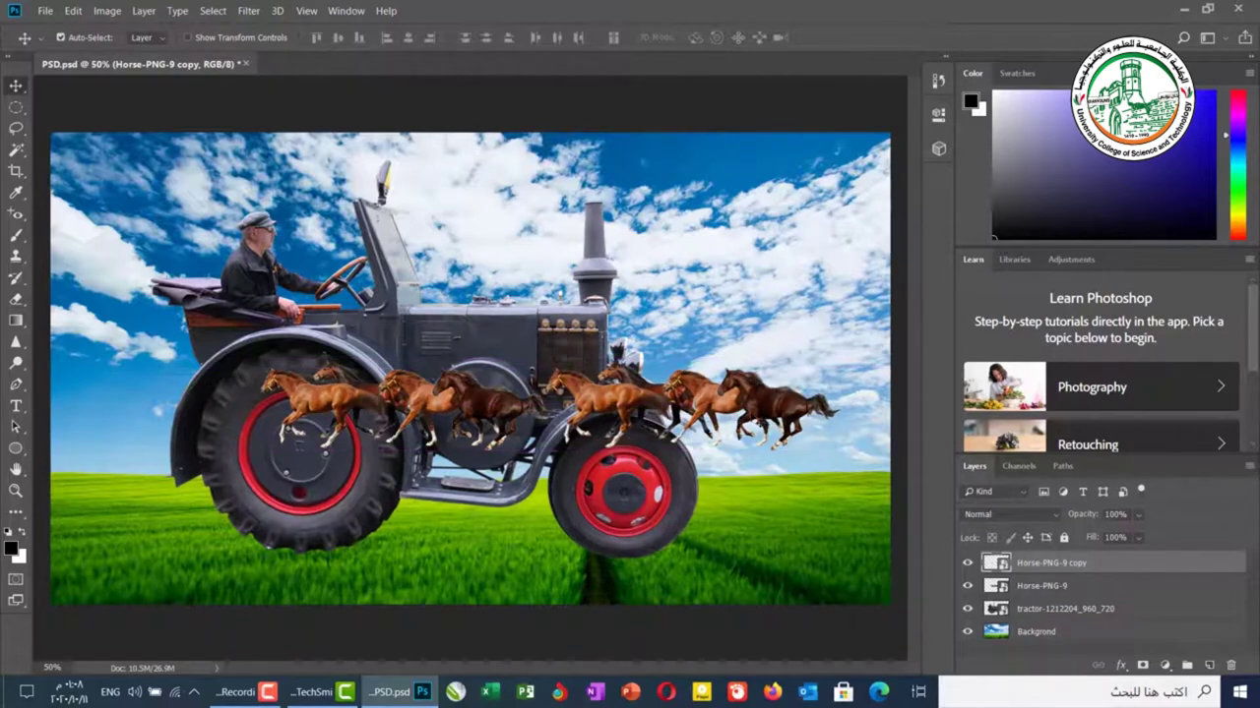
- Select both the Horse-PNG-9 copy and Horse-PNG-9 layers and put them into a new group
click(487, 409)
click(675, 423)
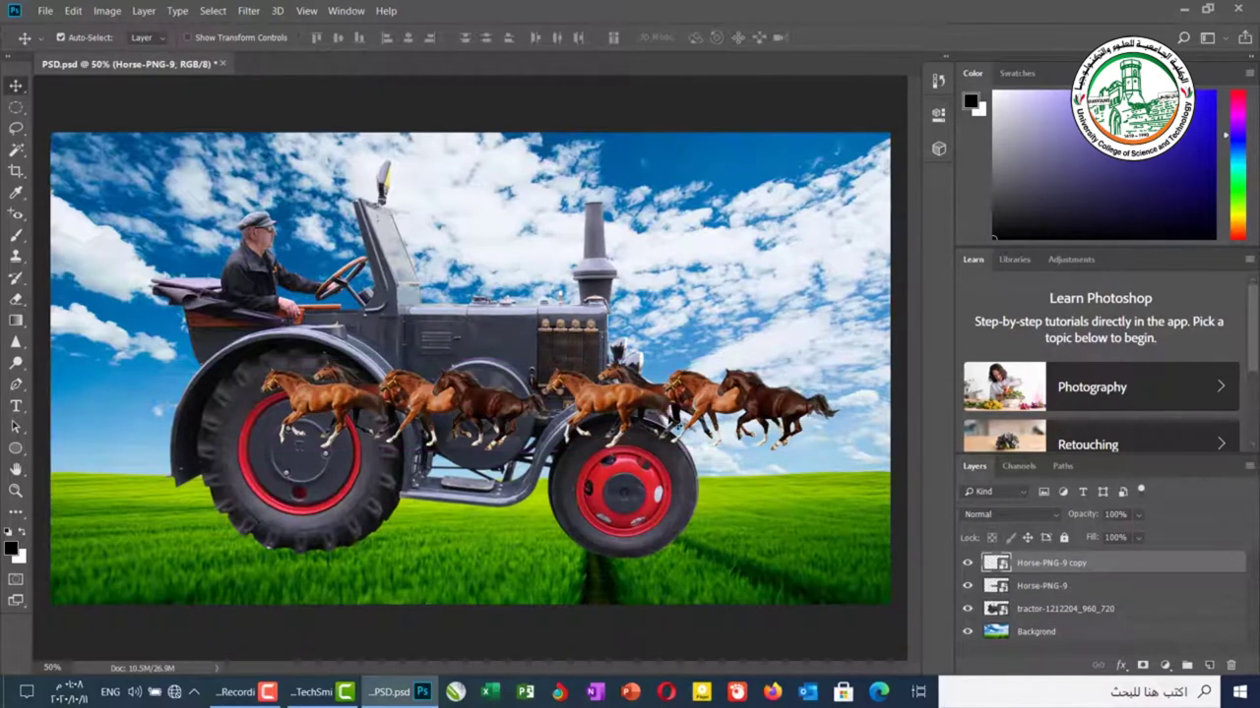
click(1070, 588)
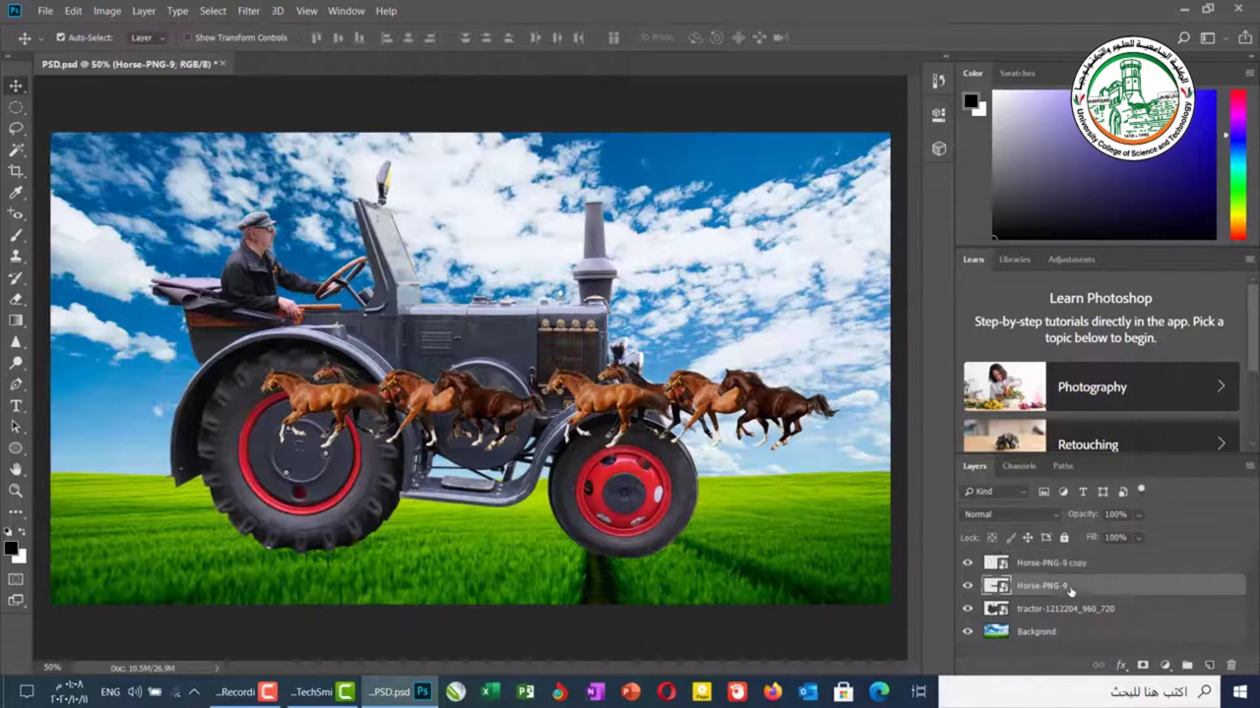
click(1064, 564)
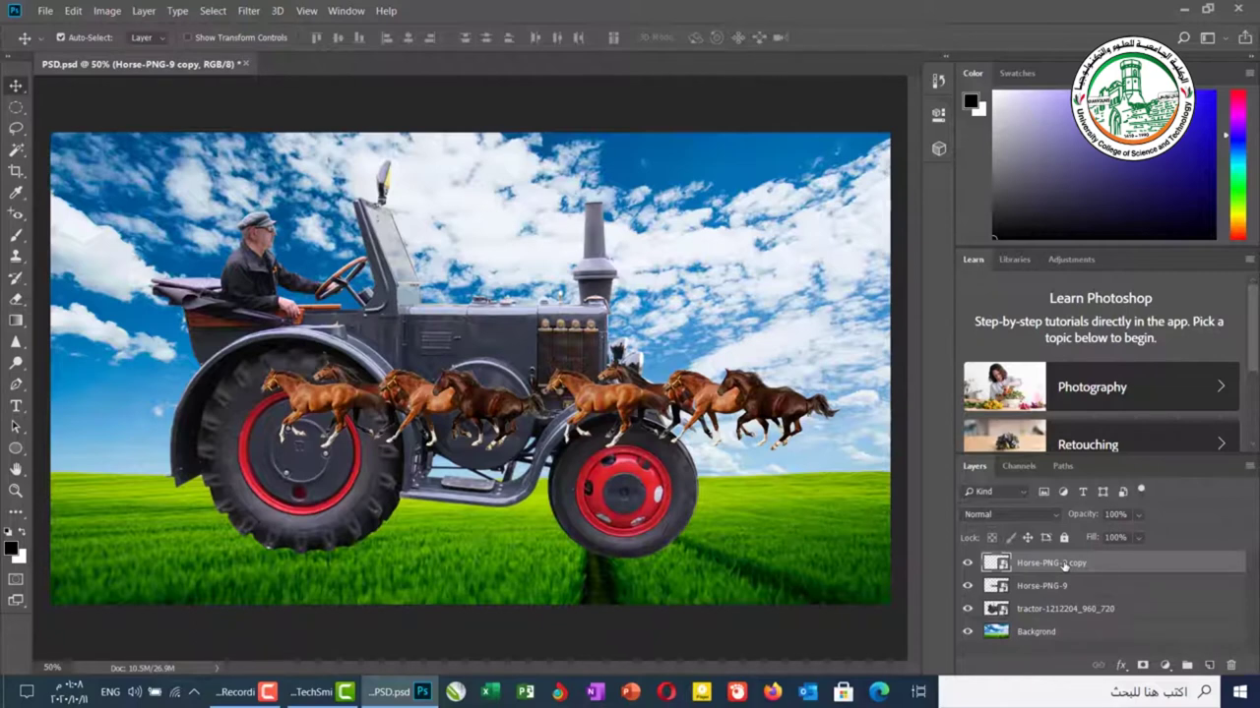
key(ctrl)
ctrl+click(1070, 592)
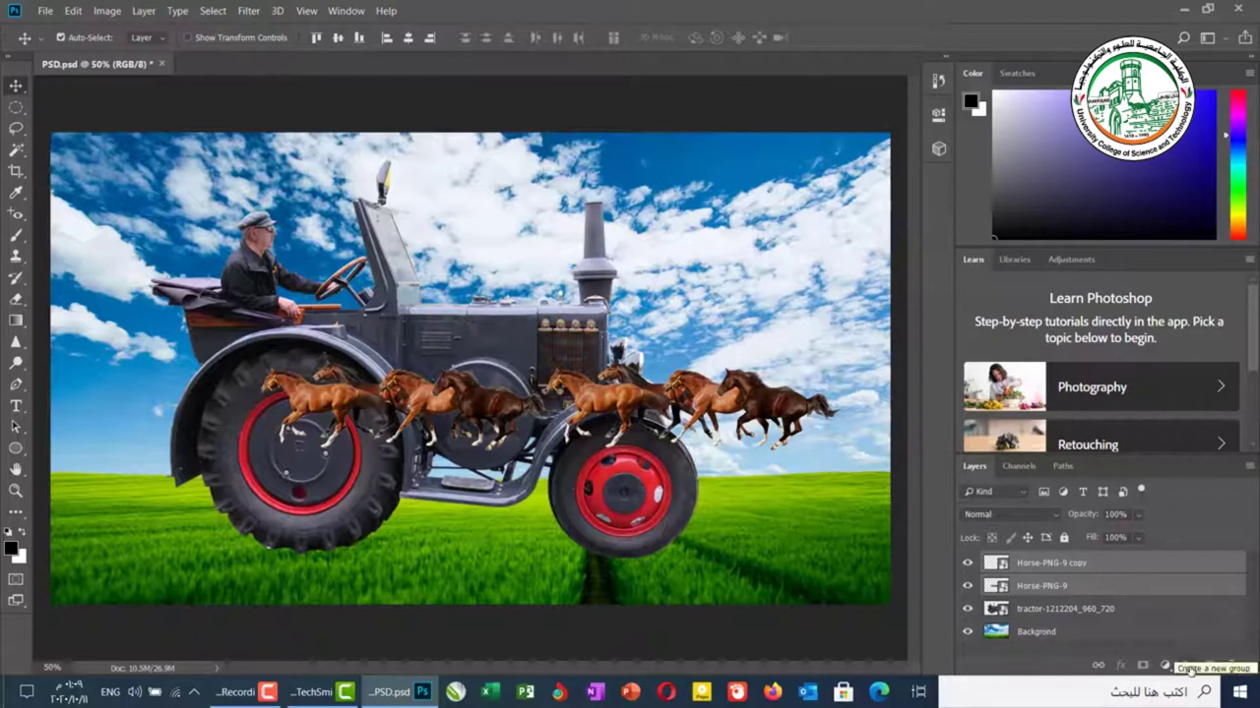
click(1190, 669)
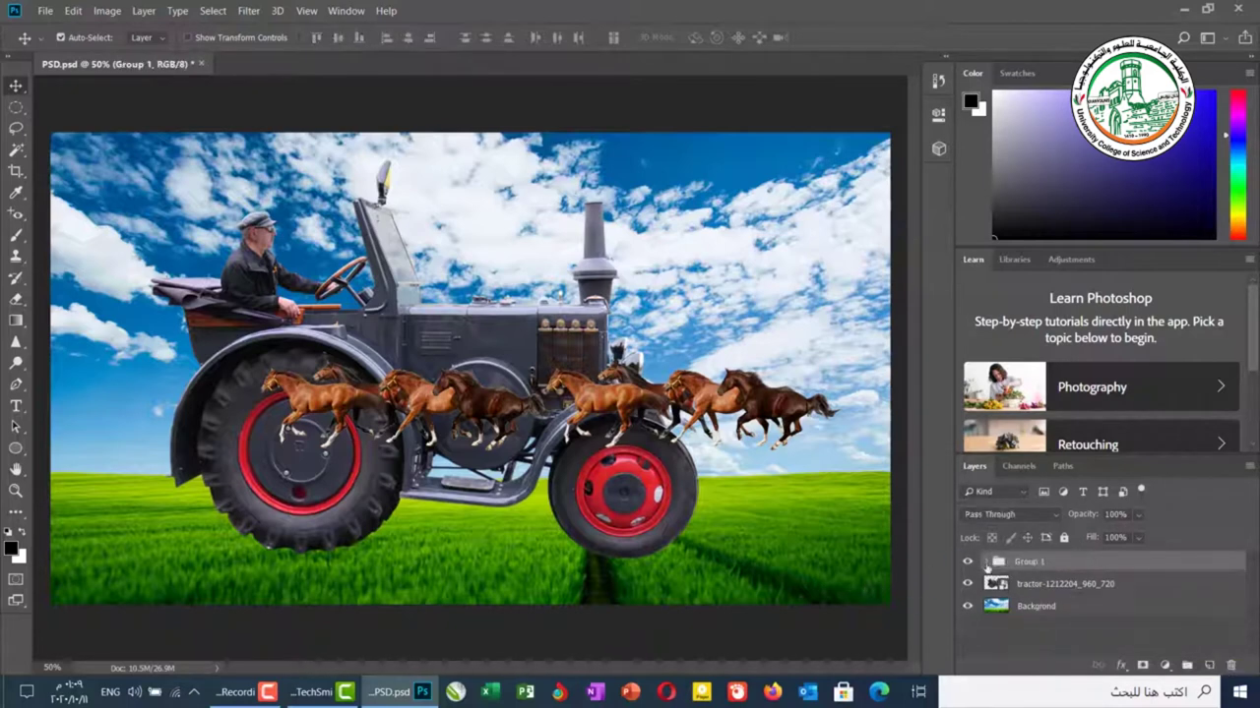
- Expand the horse group and move its two horse layers individually on the canvas, returning the original horses to their place
click(987, 562)
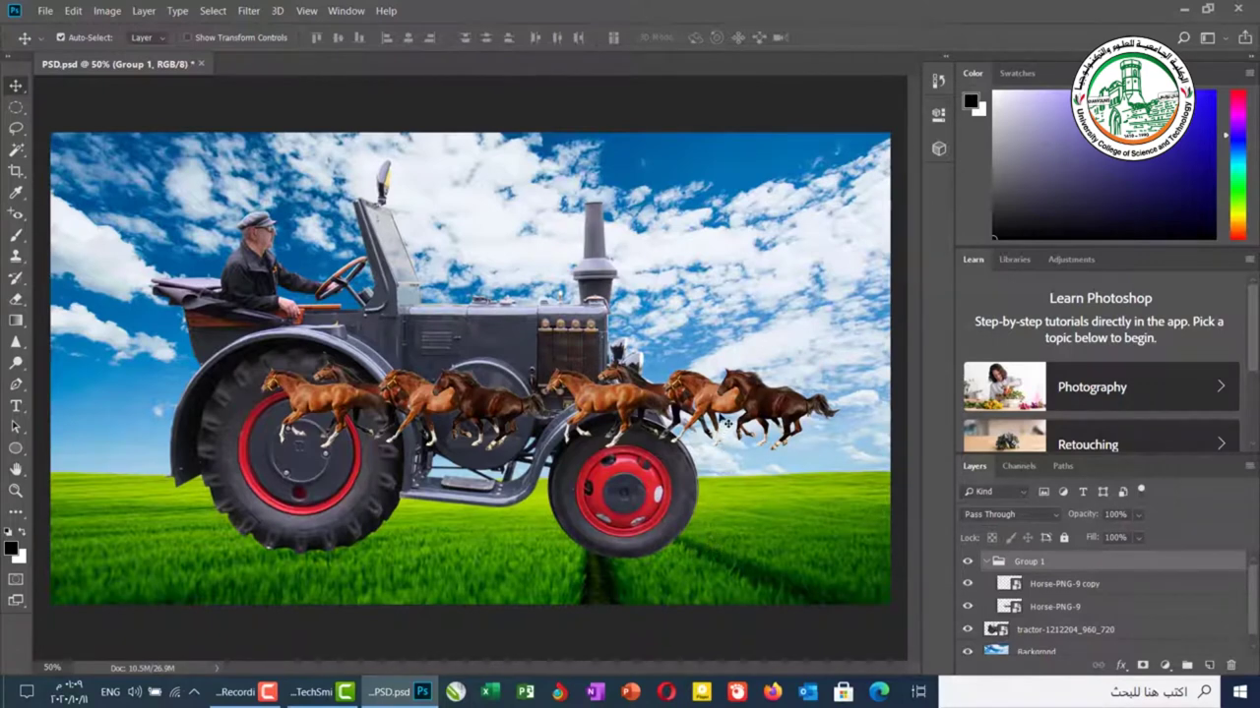
click(730, 420)
drag(730, 420, 736, 381)
drag(492, 415, 479, 437)
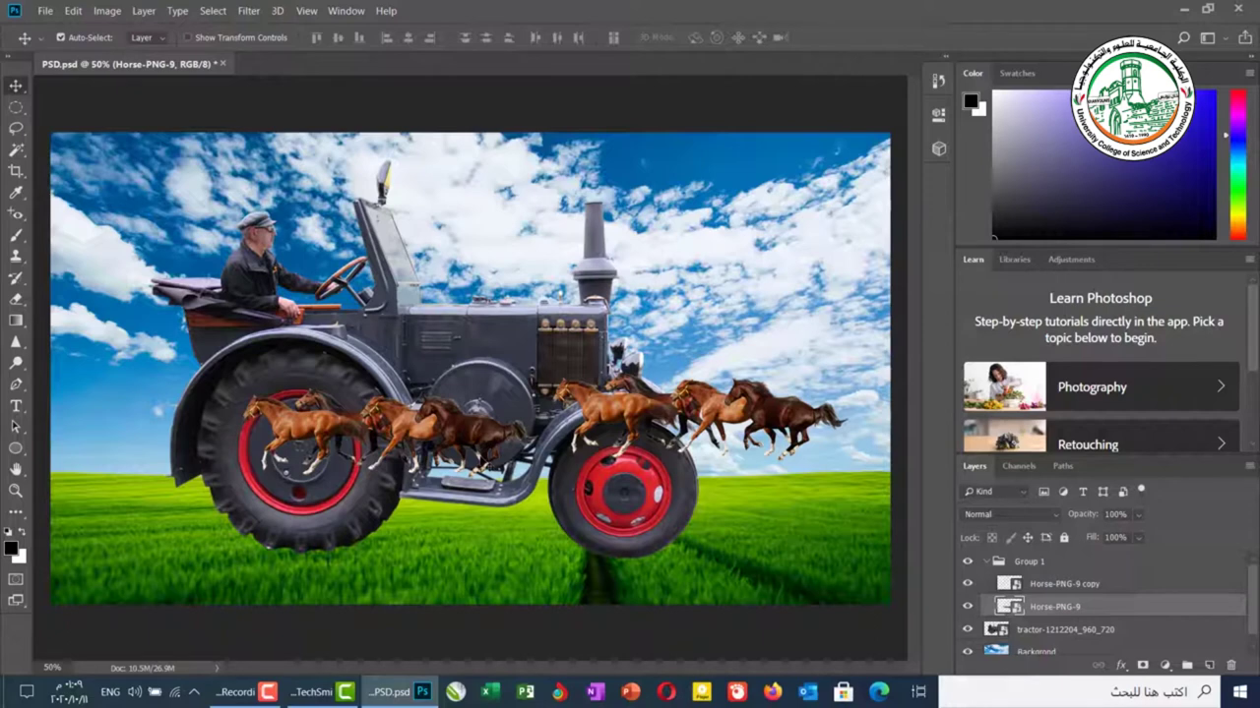
drag(470, 484, 485, 462)
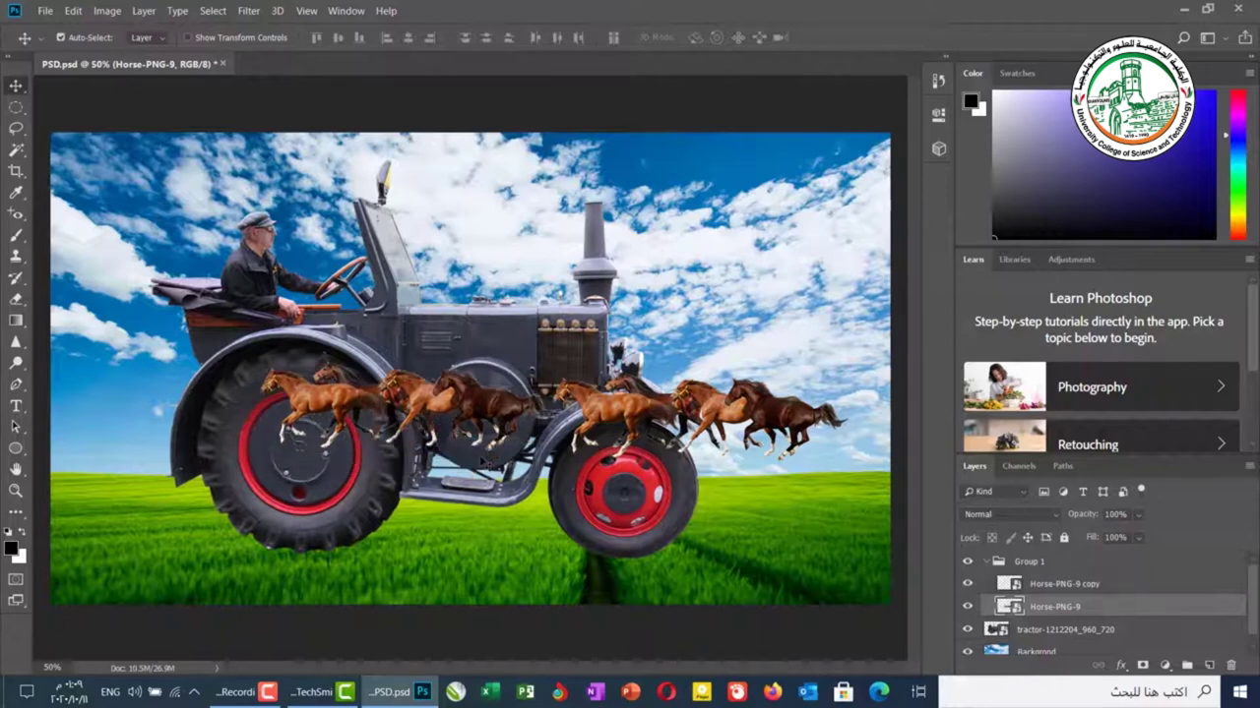
click(658, 400)
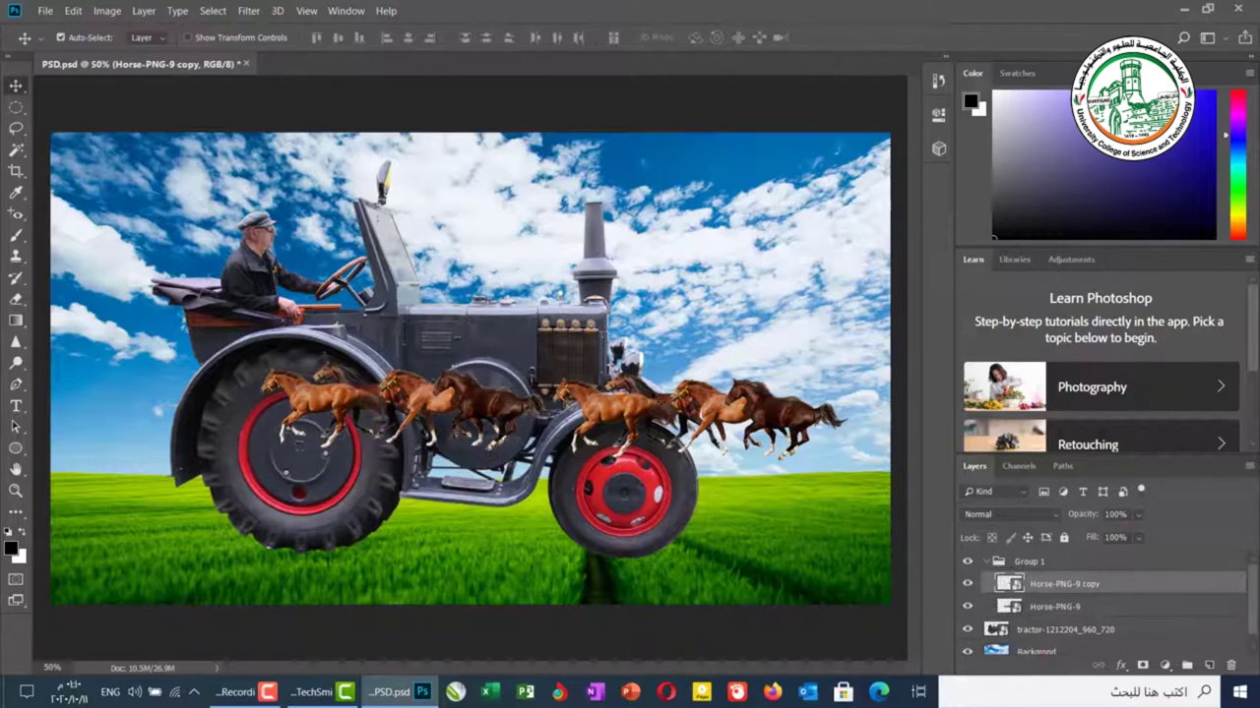
- Set Auto-Select to Group and move the whole horse group up and to the left on the canvas
click(147, 39)
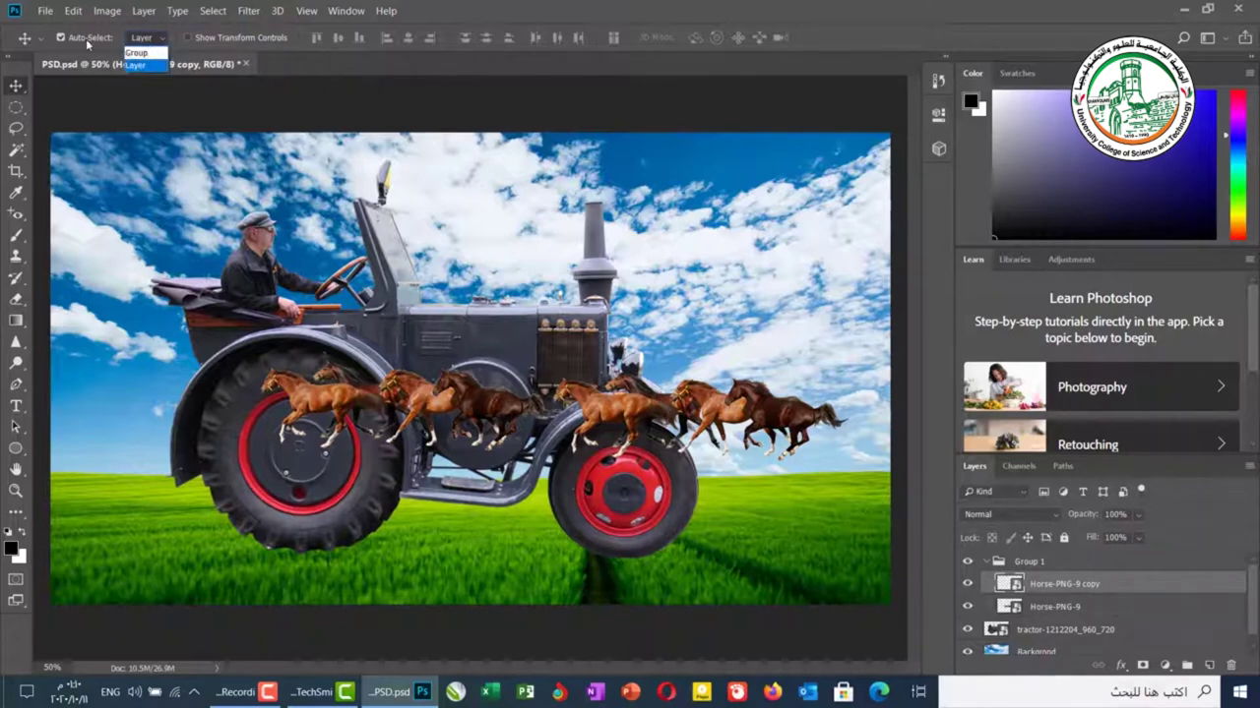
click(135, 52)
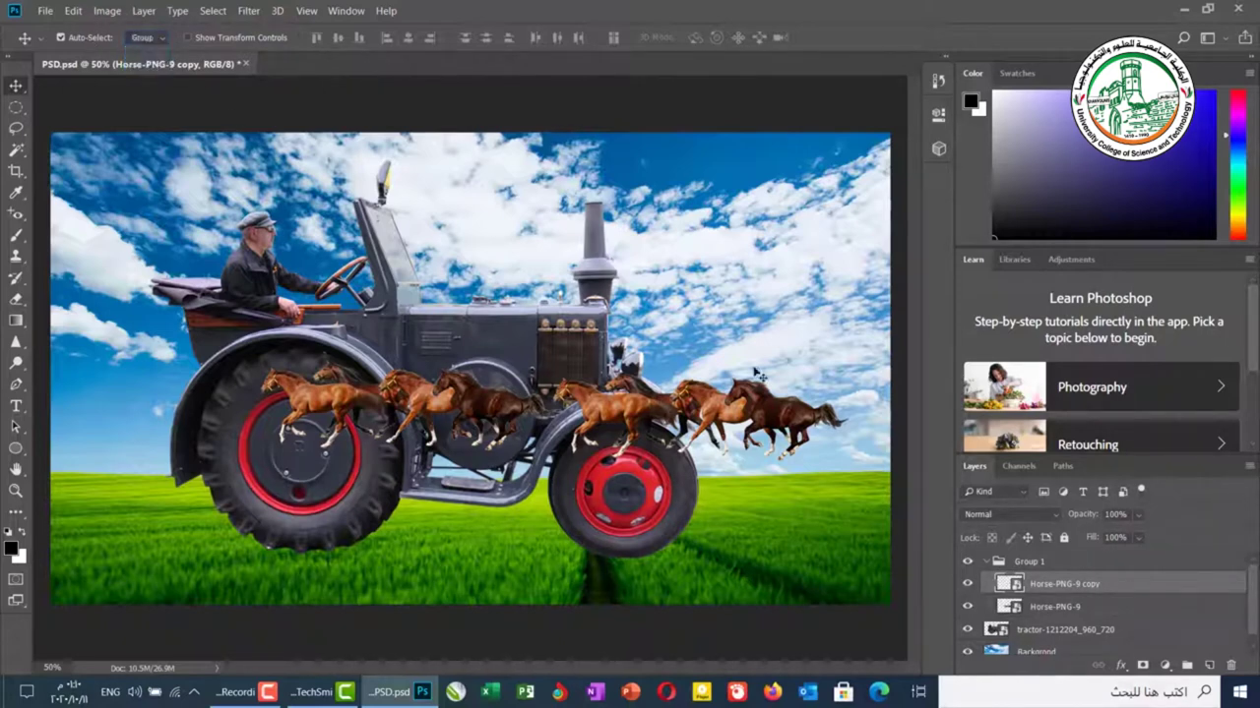
drag(689, 430, 667, 406)
drag(659, 333, 633, 346)
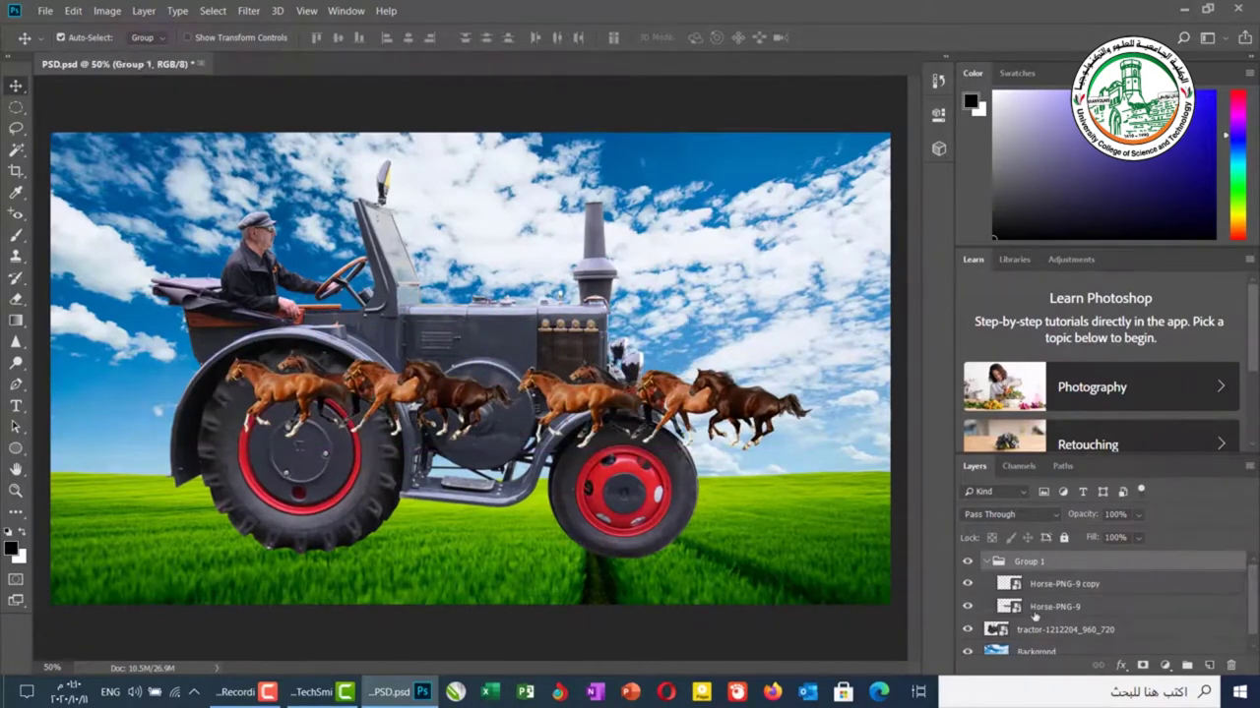
click(1041, 610)
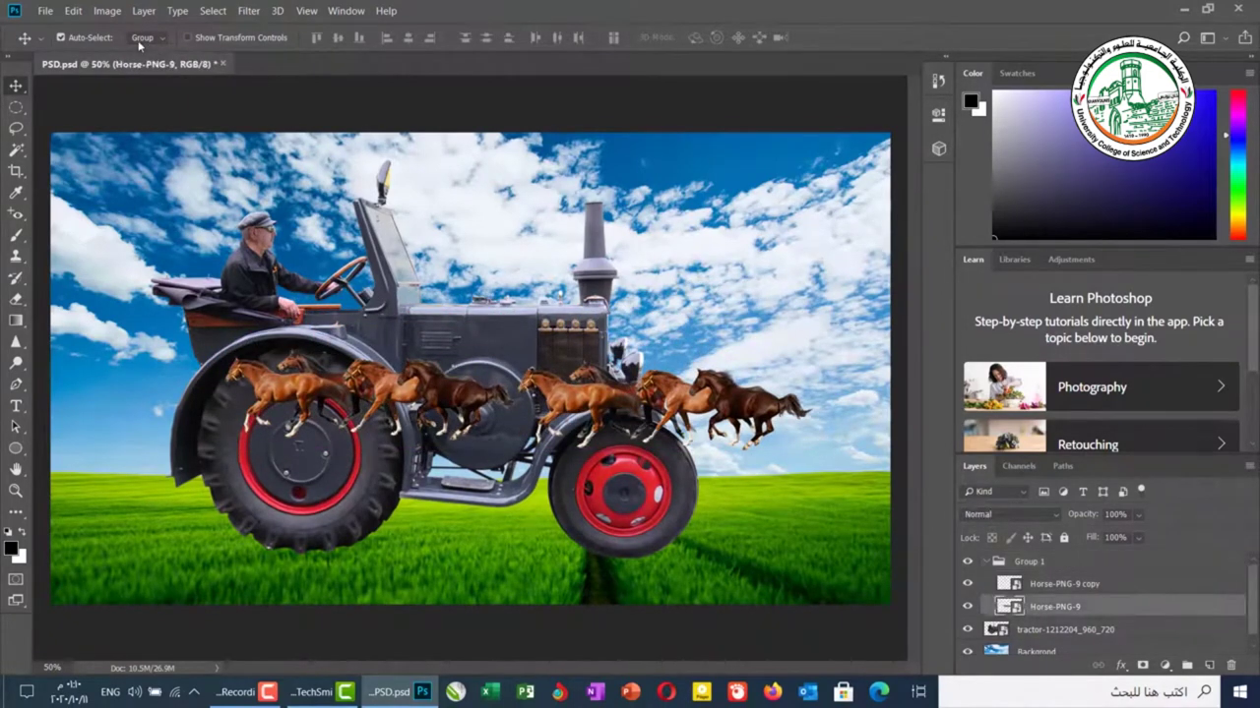
drag(602, 389, 575, 340)
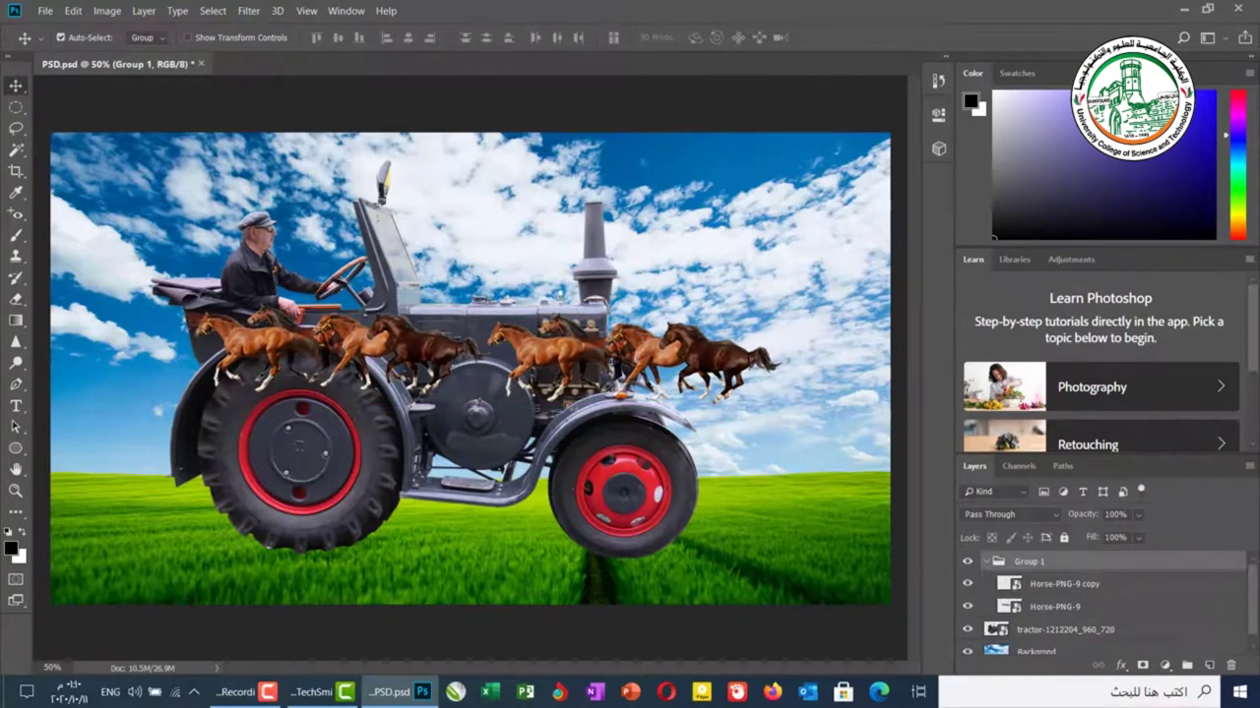
- Set Auto-Select to Layer, nudge only the Horse-PNG-9 horses on the canvas, and set Auto-Select back to Group
click(145, 37)
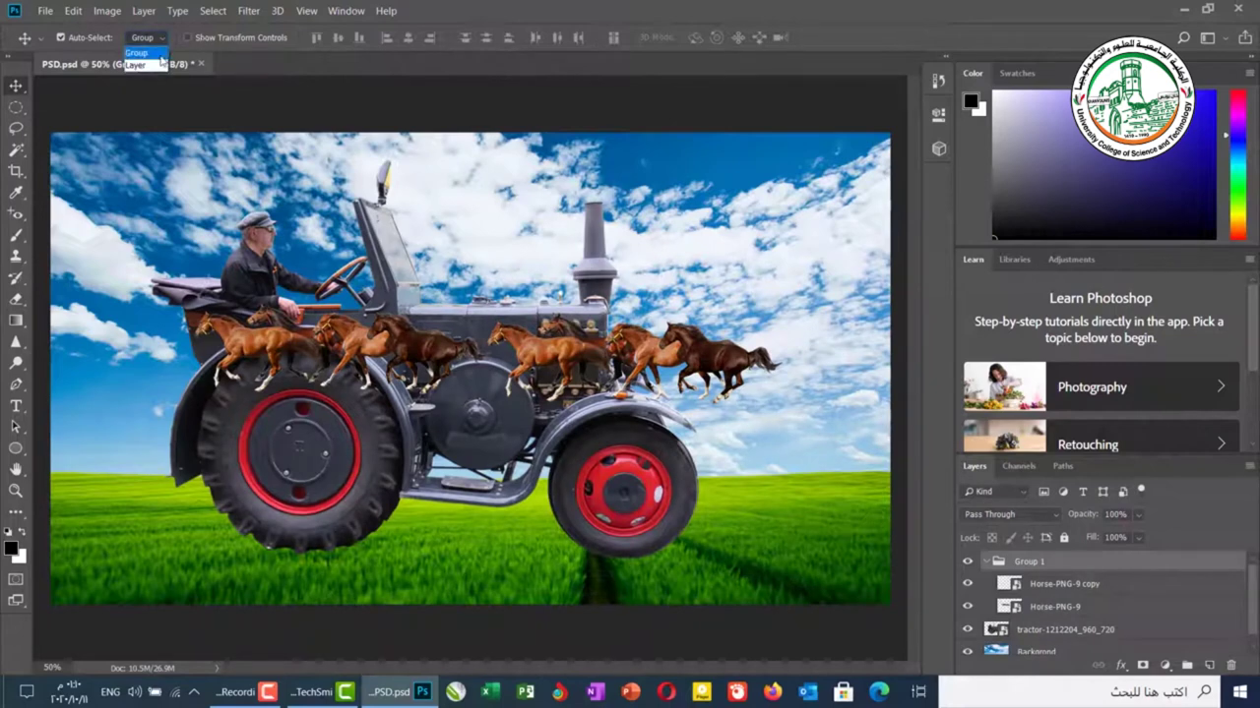
click(160, 66)
mouse_move(417, 337)
mouse_down()
mouse_move(430, 312)
mouse_move(409, 342)
mouse_up()
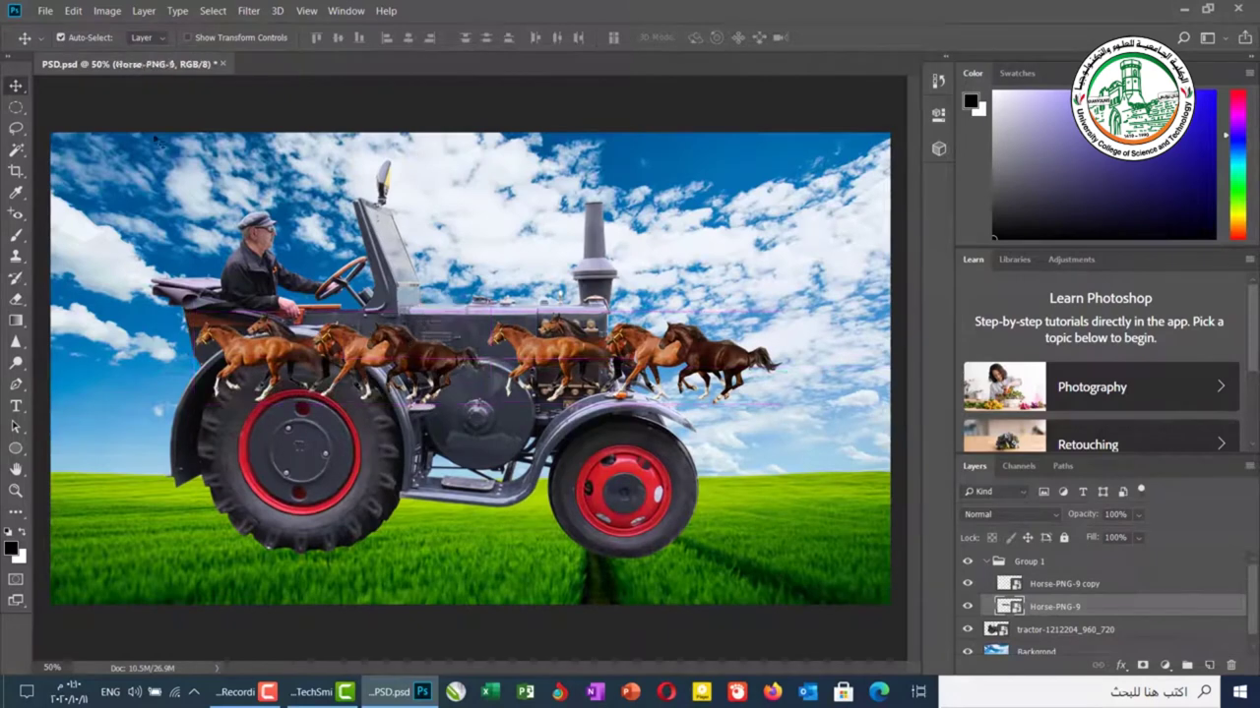
click(153, 42)
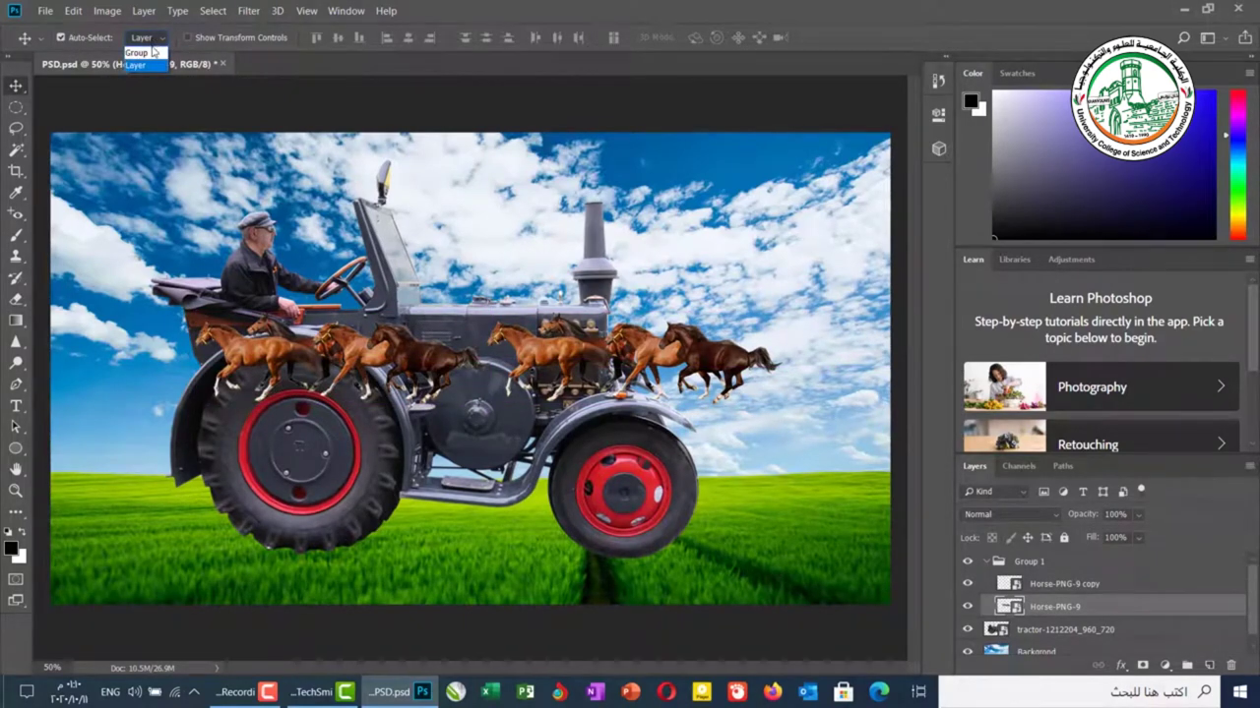
click(153, 52)
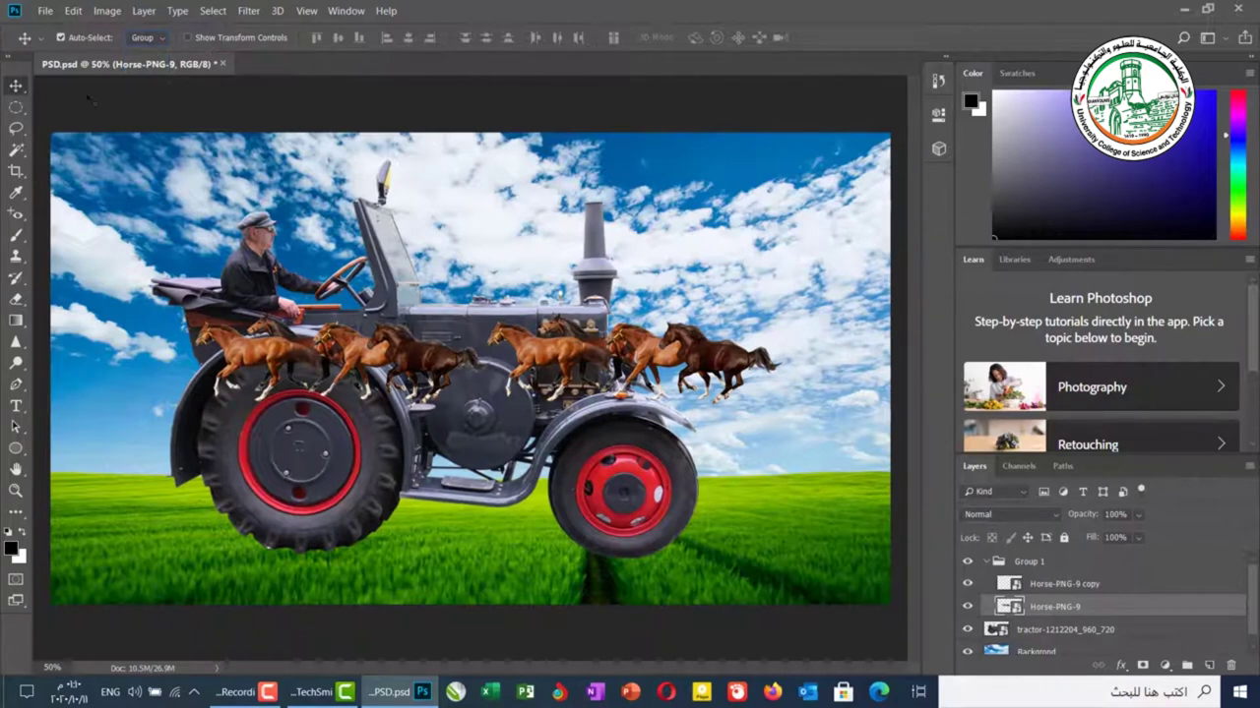
- Show the transform controls on Group 1 and try resizing the horses to about 96.6% width and 105.7% height
click(188, 37)
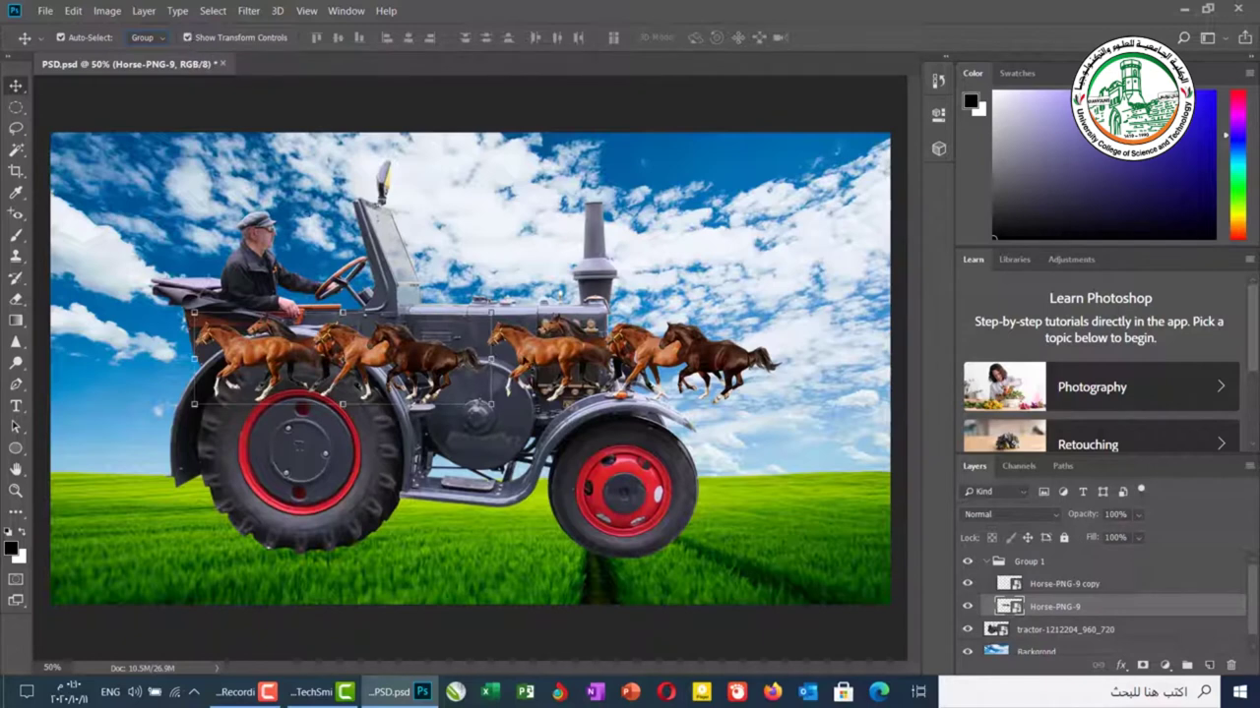
click(1035, 566)
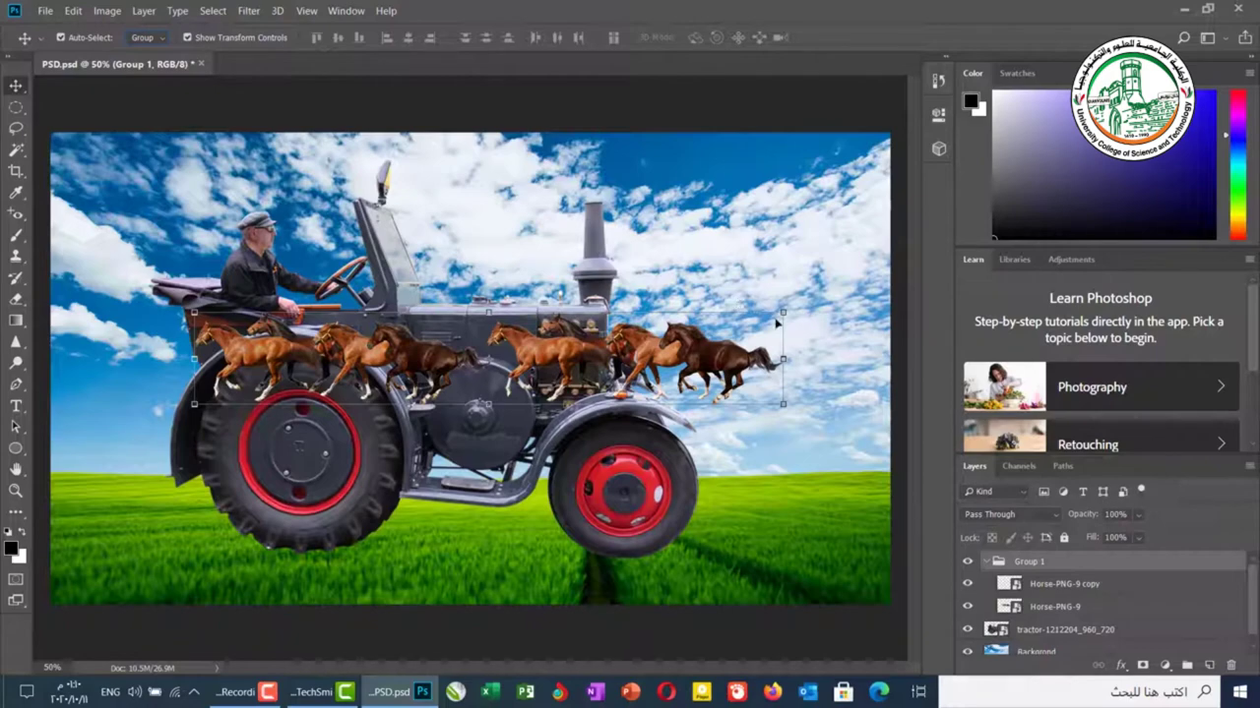
mouse_move(787, 311)
mouse_down()
mouse_move(844, 234)
mouse_move(805, 313)
mouse_move(740, 372)
mouse_move(783, 322)
mouse_up()
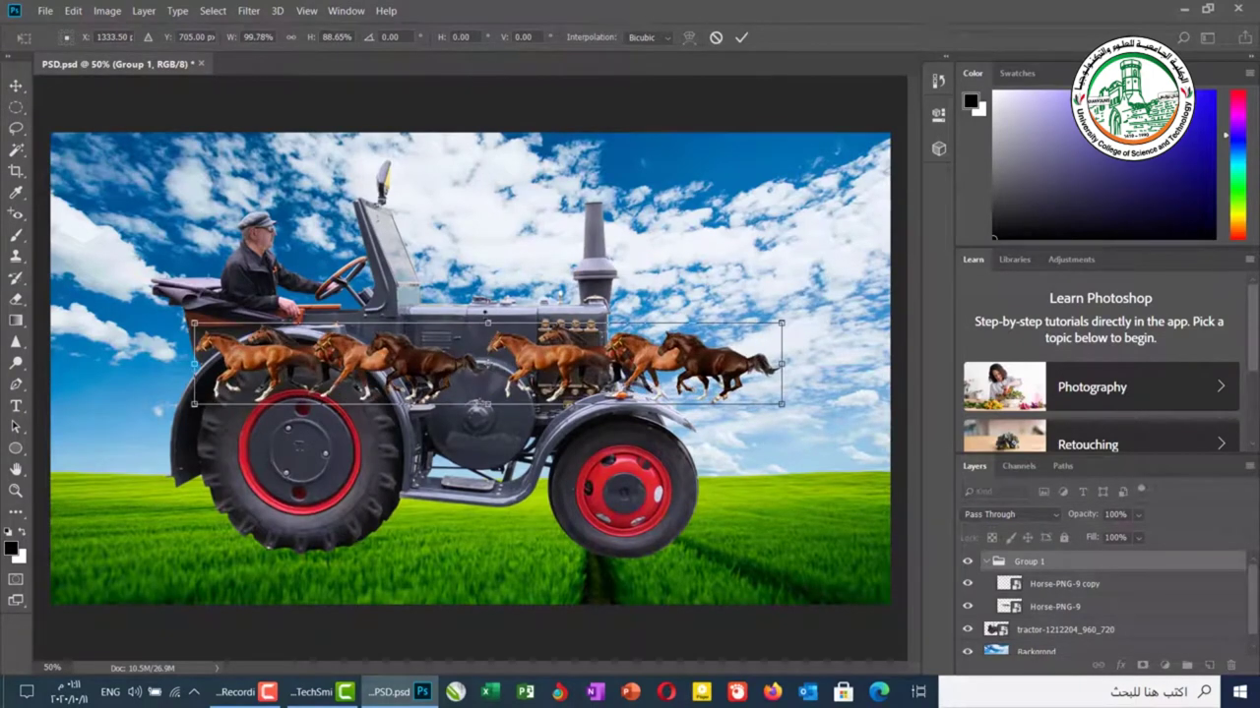
mouse_move(487, 321)
mouse_down()
mouse_move(487, 243)
mouse_move(488, 345)
mouse_move(487, 304)
mouse_up()
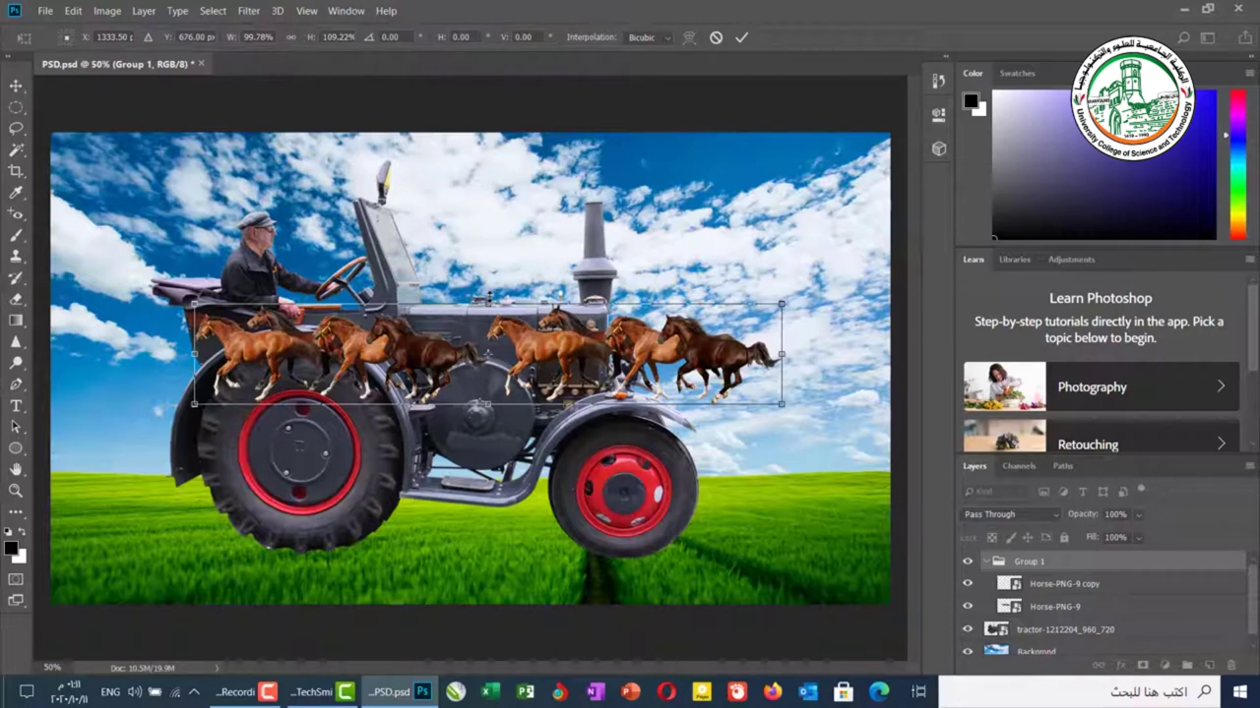
drag(487, 304, 487, 322)
key(ctrl+z)
mouse_move(783, 304)
mouse_down()
mouse_move(838, 264)
mouse_move(604, 335)
mouse_move(736, 307)
mouse_move(575, 340)
mouse_move(719, 280)
mouse_move(562, 343)
mouse_move(753, 261)
mouse_move(688, 315)
mouse_move(596, 345)
mouse_move(778, 261)
mouse_move(645, 340)
mouse_move(768, 309)
mouse_up()
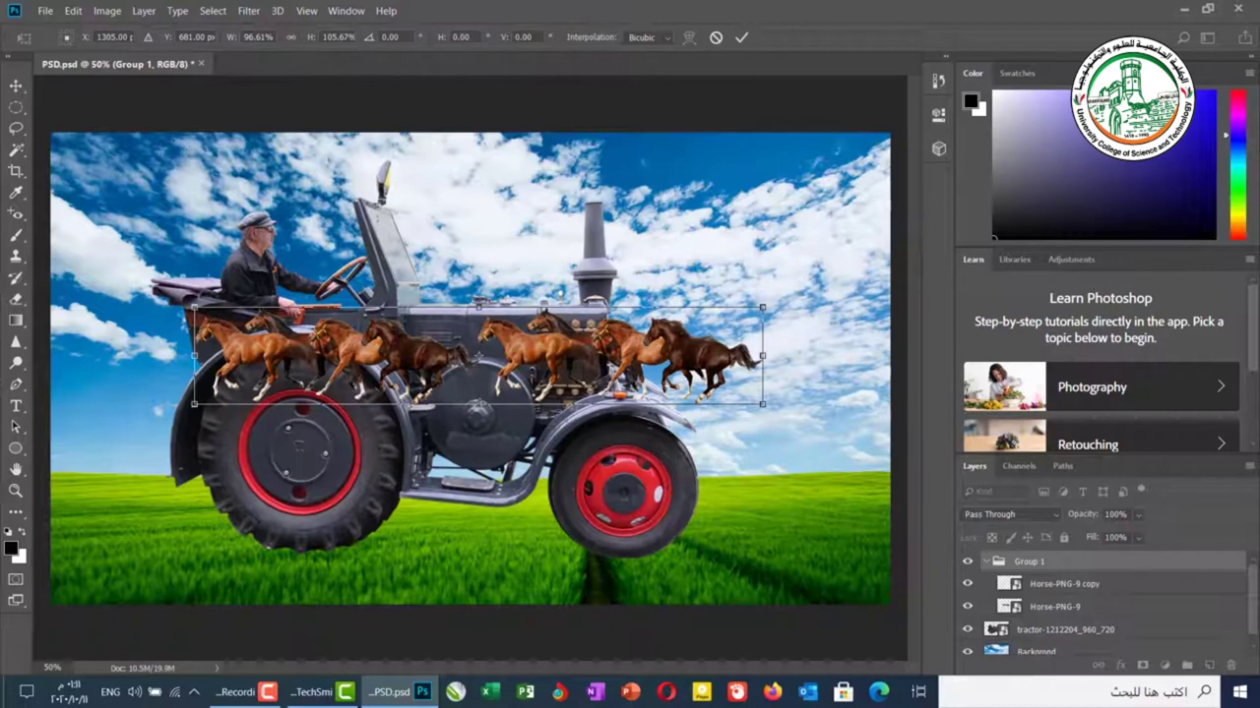
- Discard the transformation of Group 1 without applying it and hide the transform controls
click(16, 86)
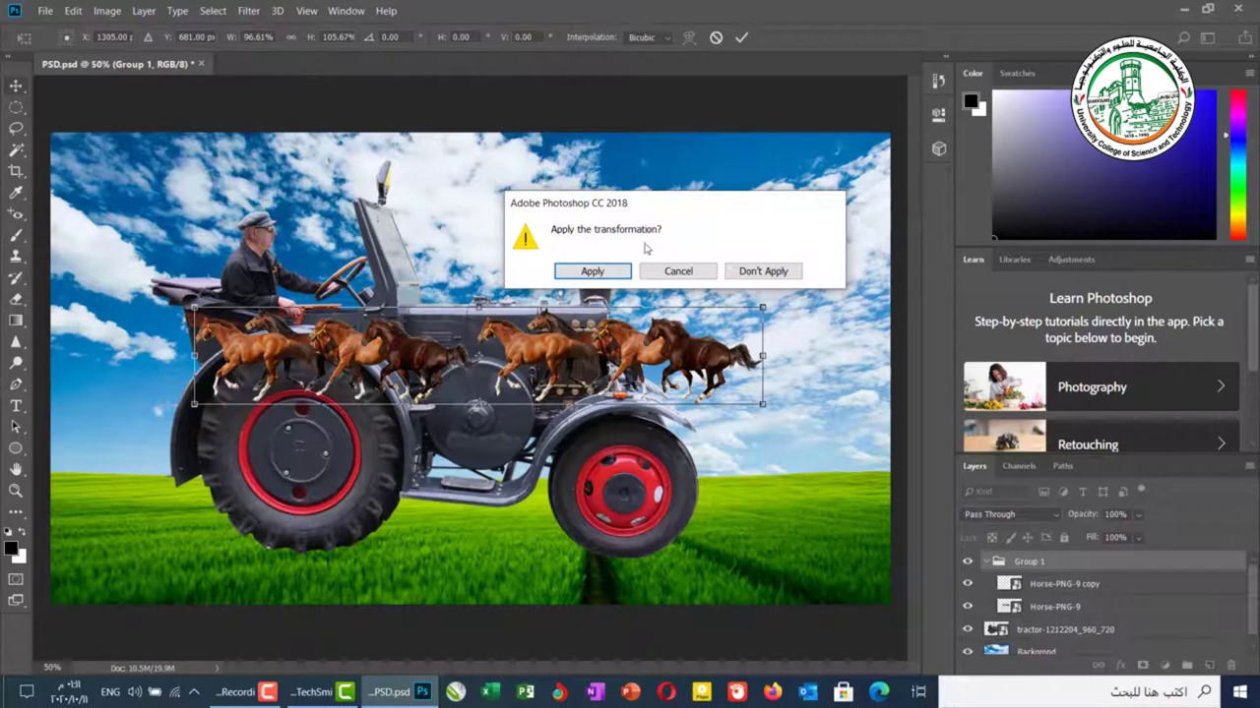
click(761, 271)
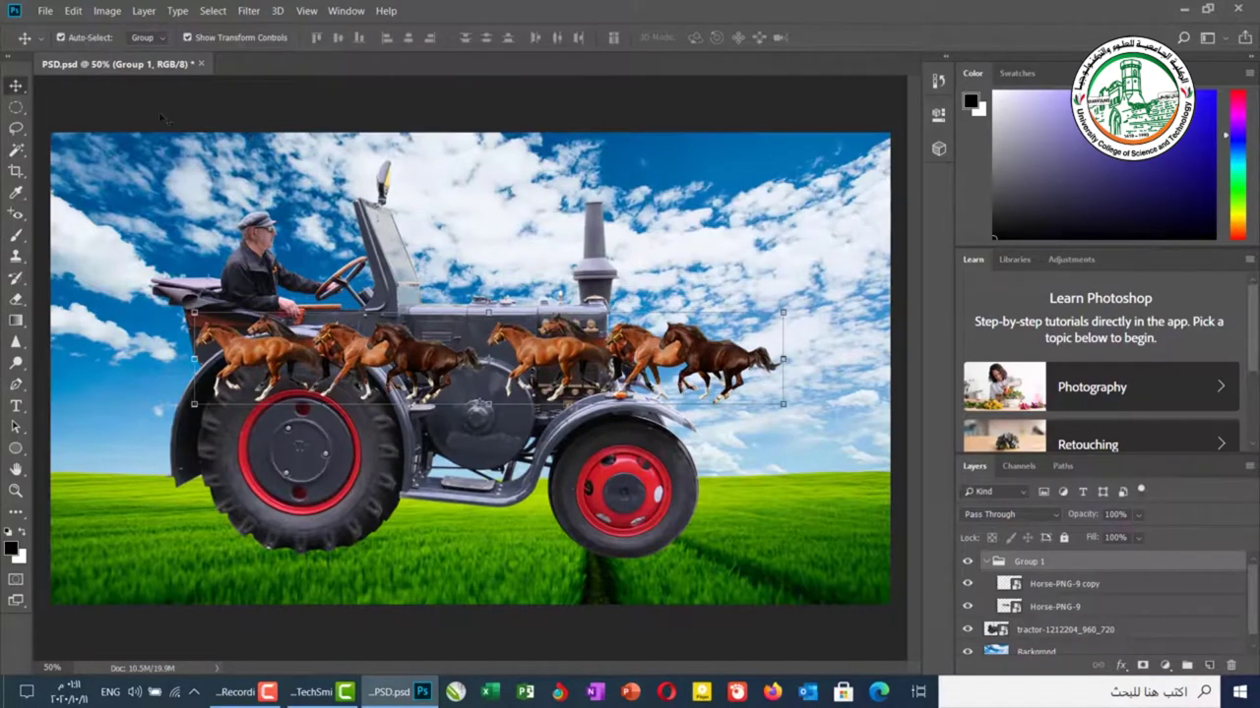
click(187, 38)
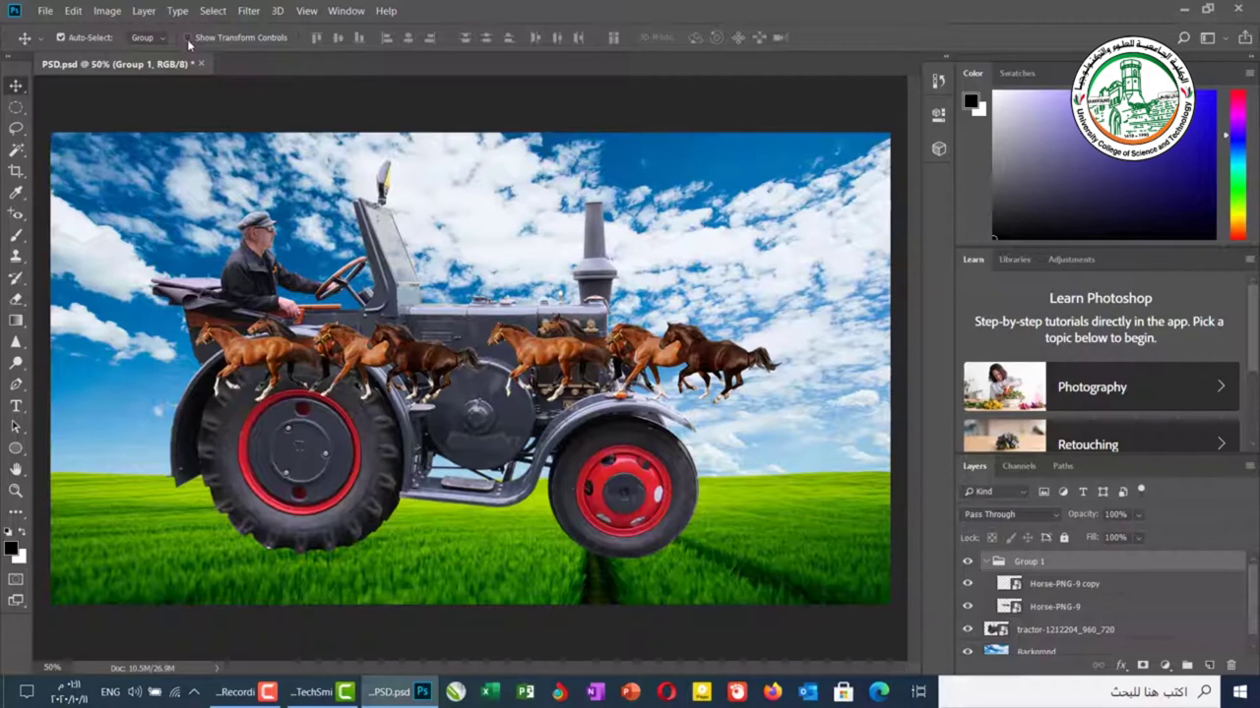
- Start Free Transform on Group 1 and scale the horses proportionally to about 94%
click(74, 11)
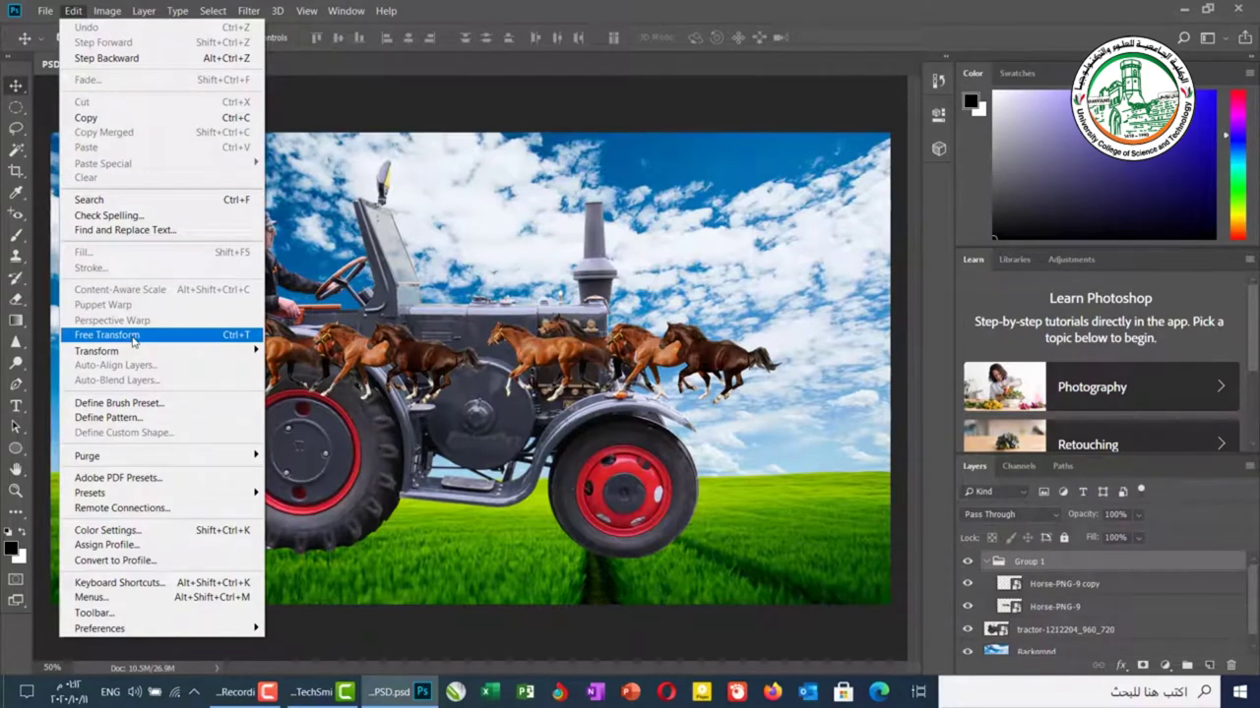
click(238, 336)
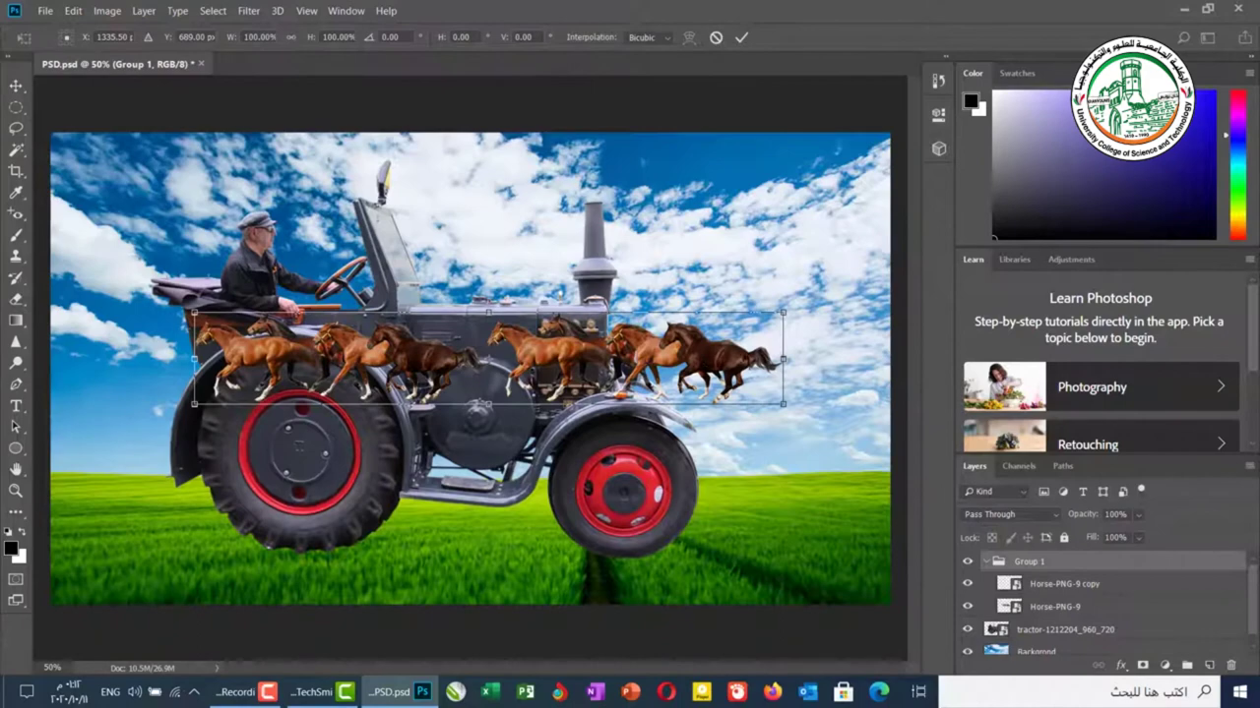
drag(785, 311, 748, 285)
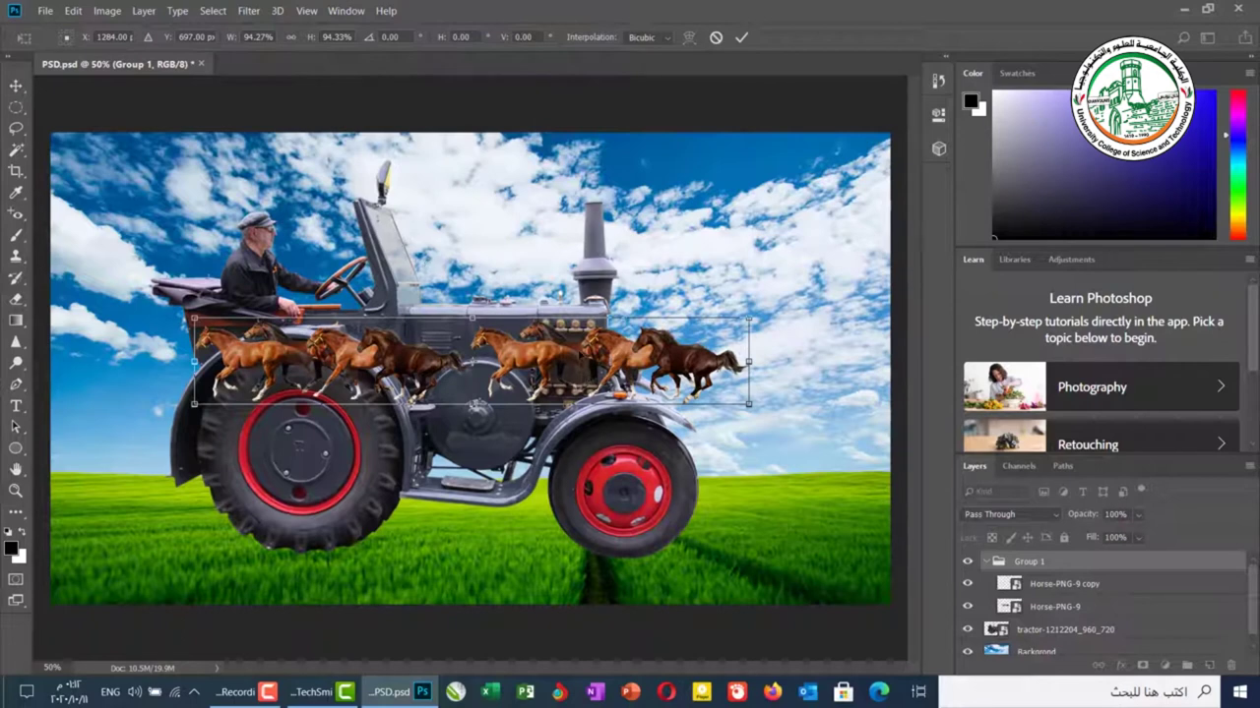
- Flip the horse group horizontally within the active transform and flip it horizontally back again
right_click(581, 354)
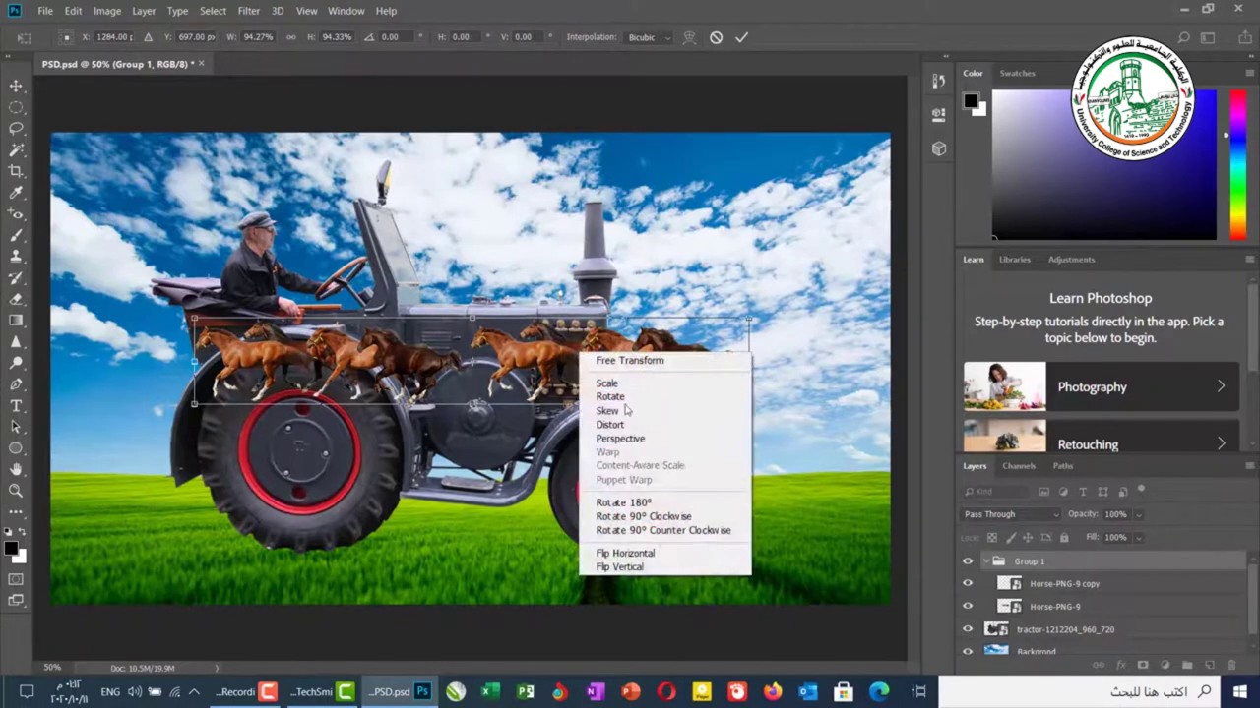
click(652, 554)
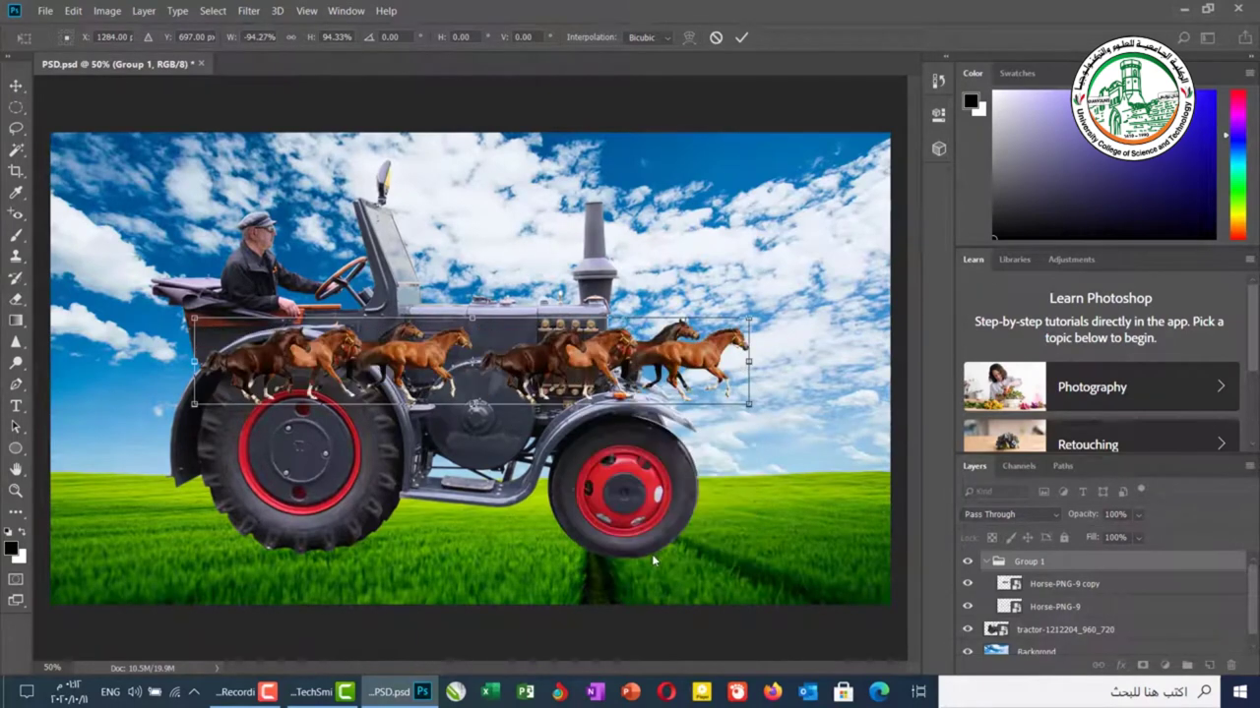
right_click(620, 354)
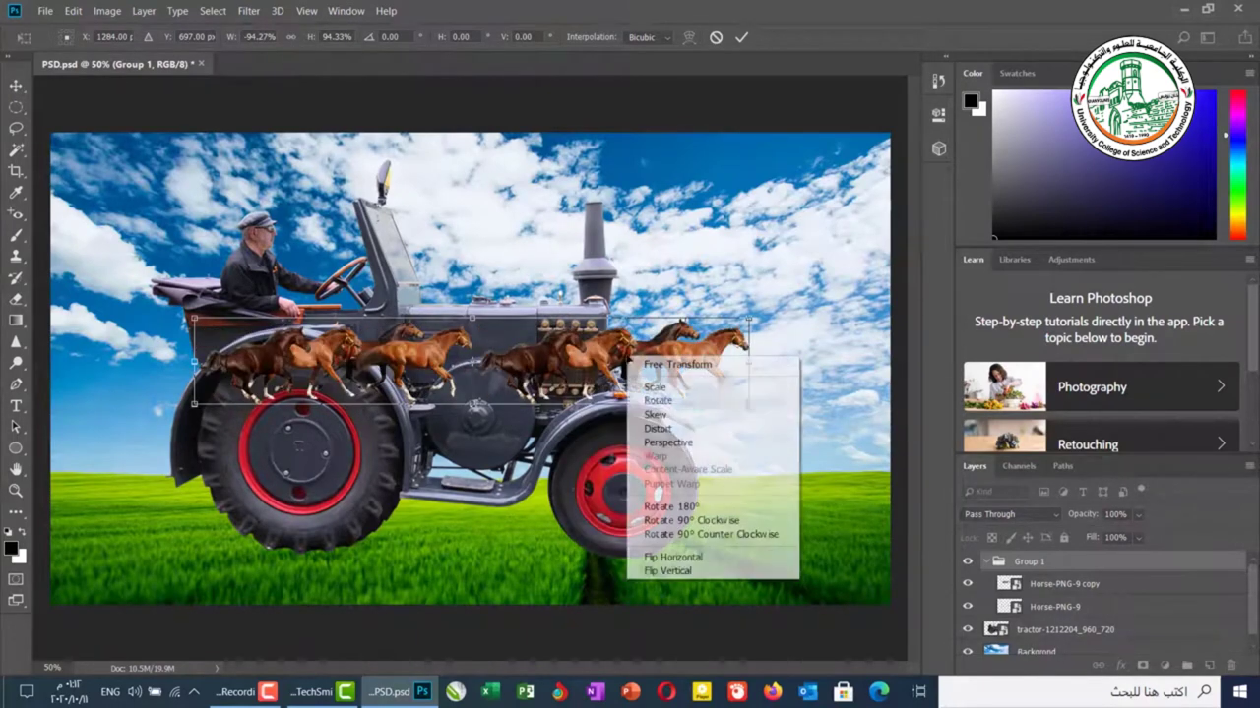
click(655, 556)
- Flip the horse group vertically and back again, and cancel the whole free transform
right_click(616, 361)
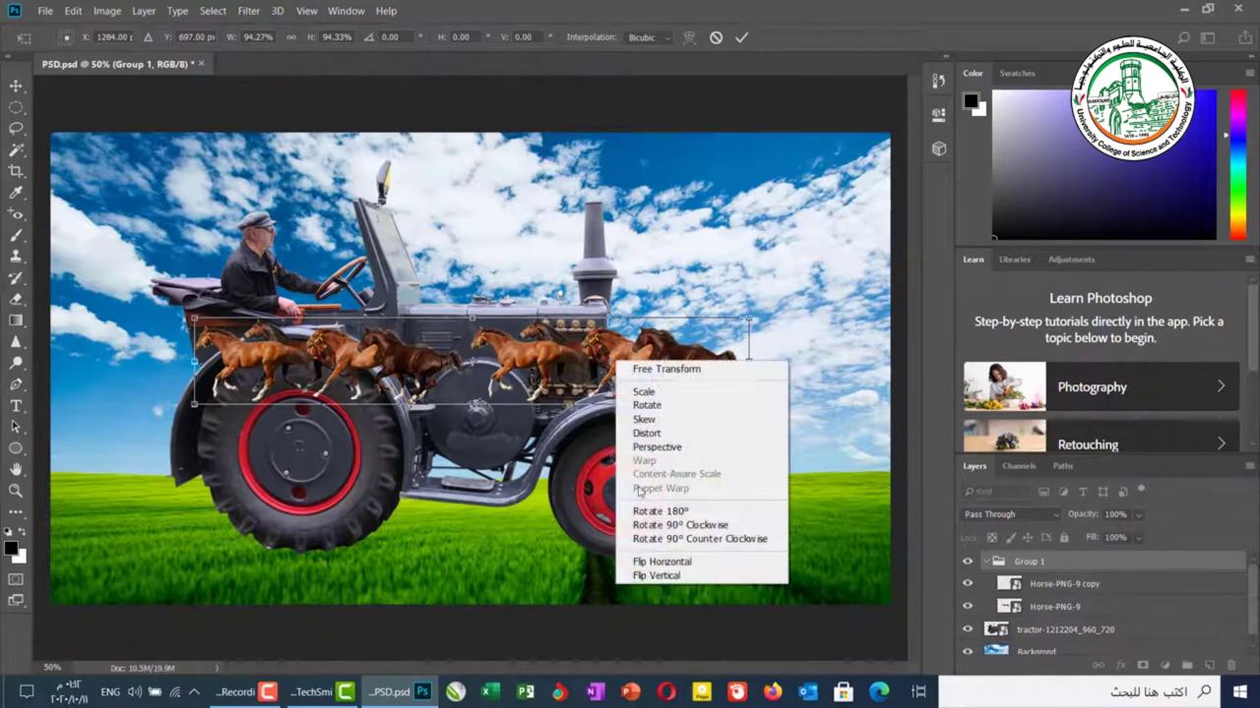
click(665, 579)
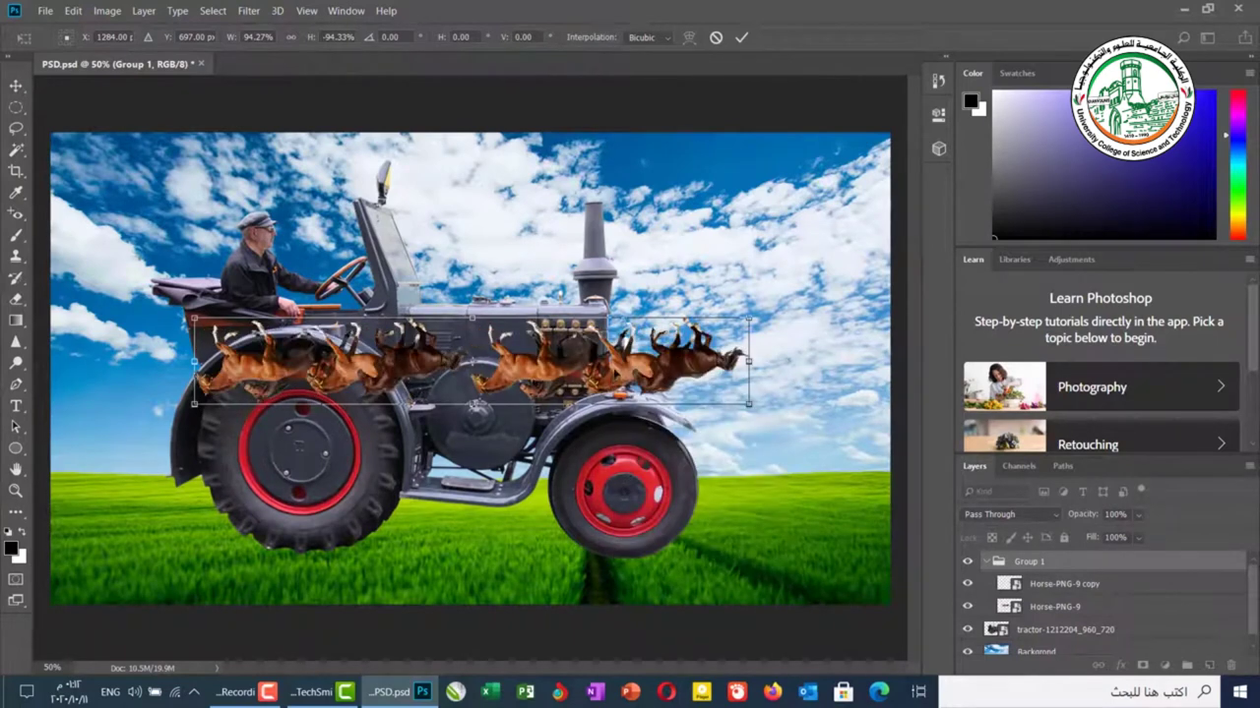
right_click(614, 371)
click(666, 587)
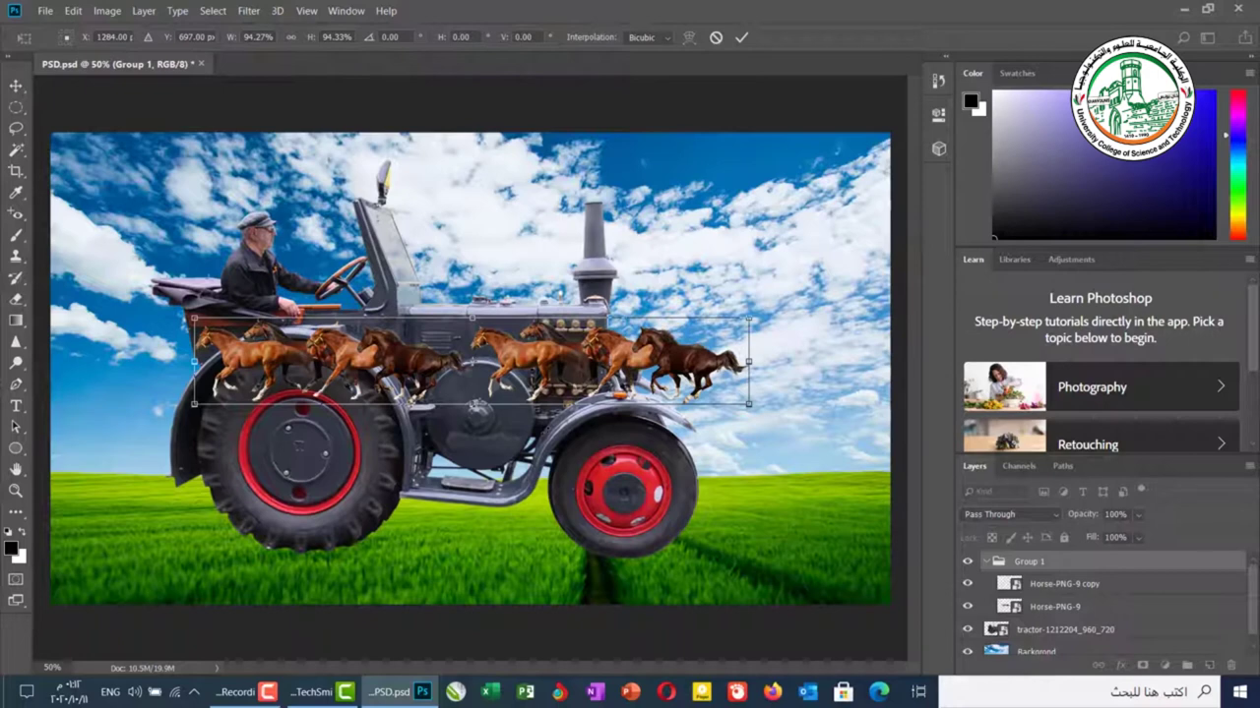
click(715, 39)
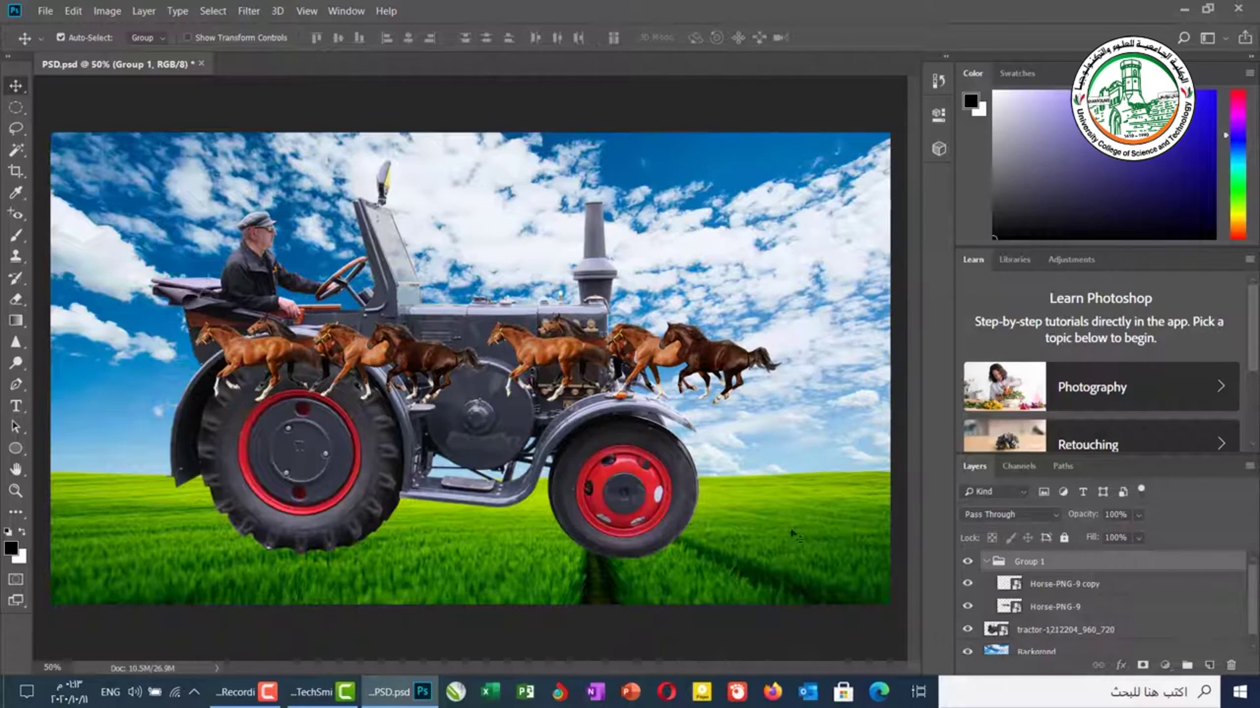
- Select the background image layer and show the rulers with their units set to Percent
click(1045, 632)
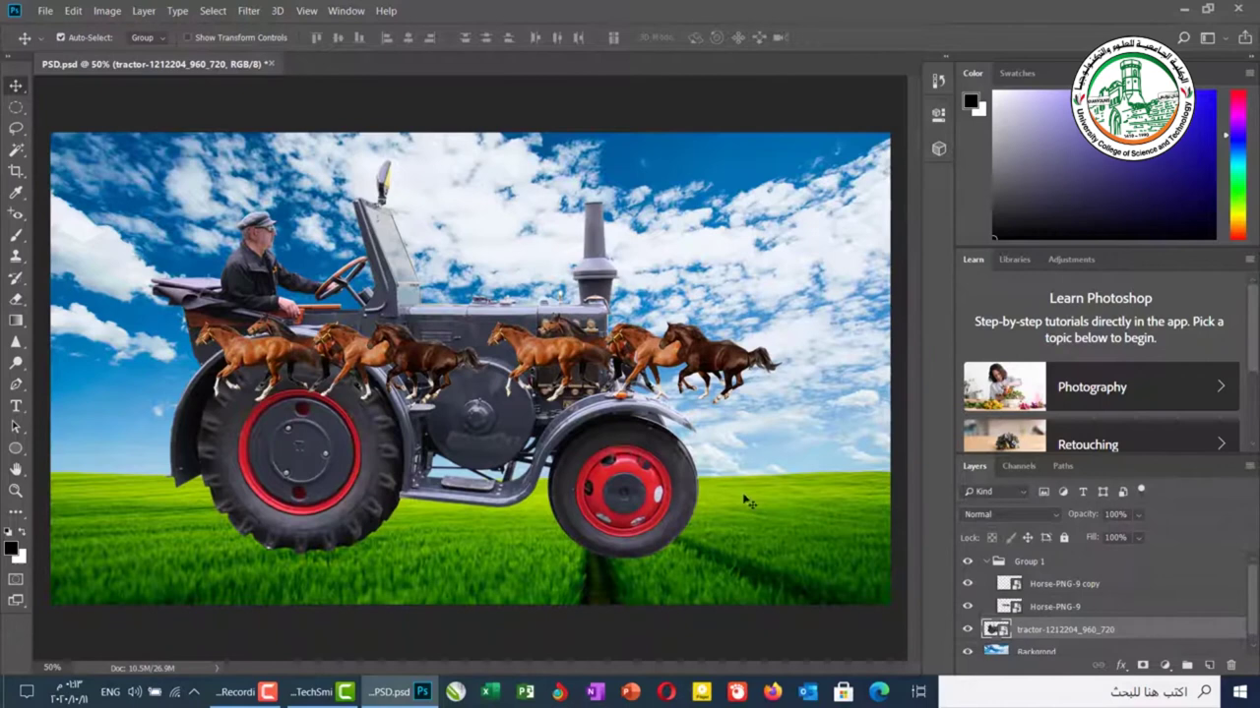
click(1043, 651)
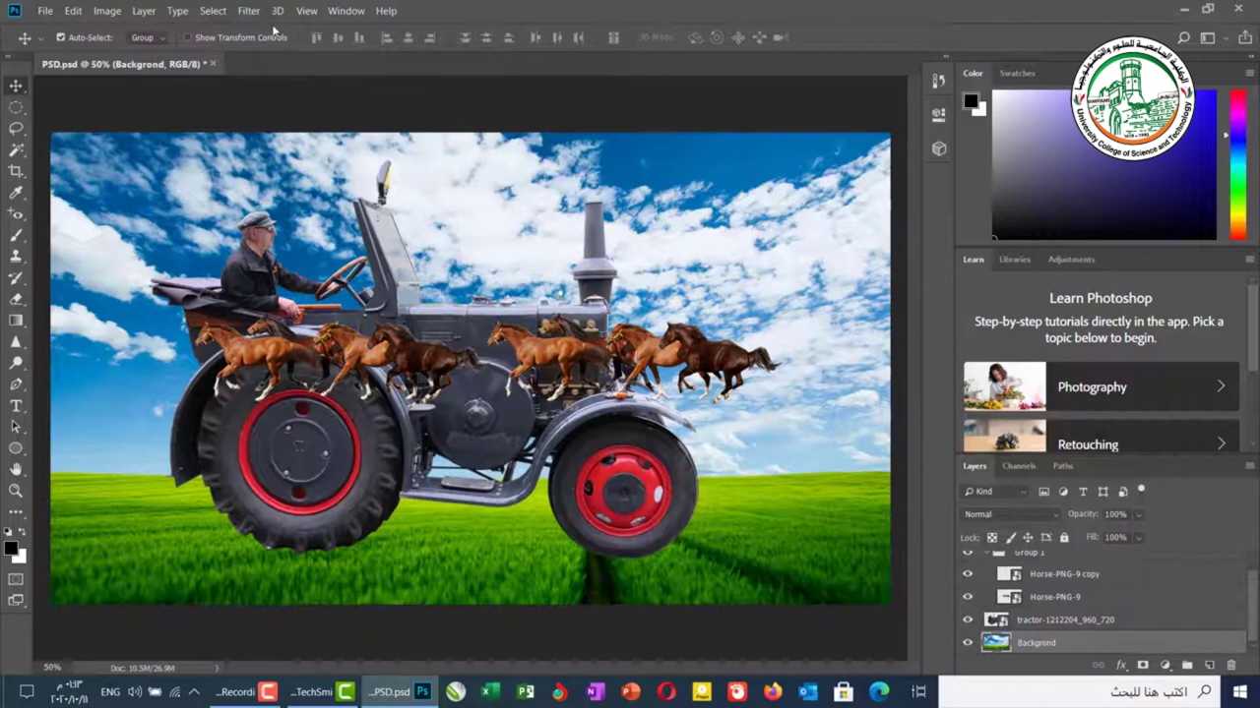
click(306, 10)
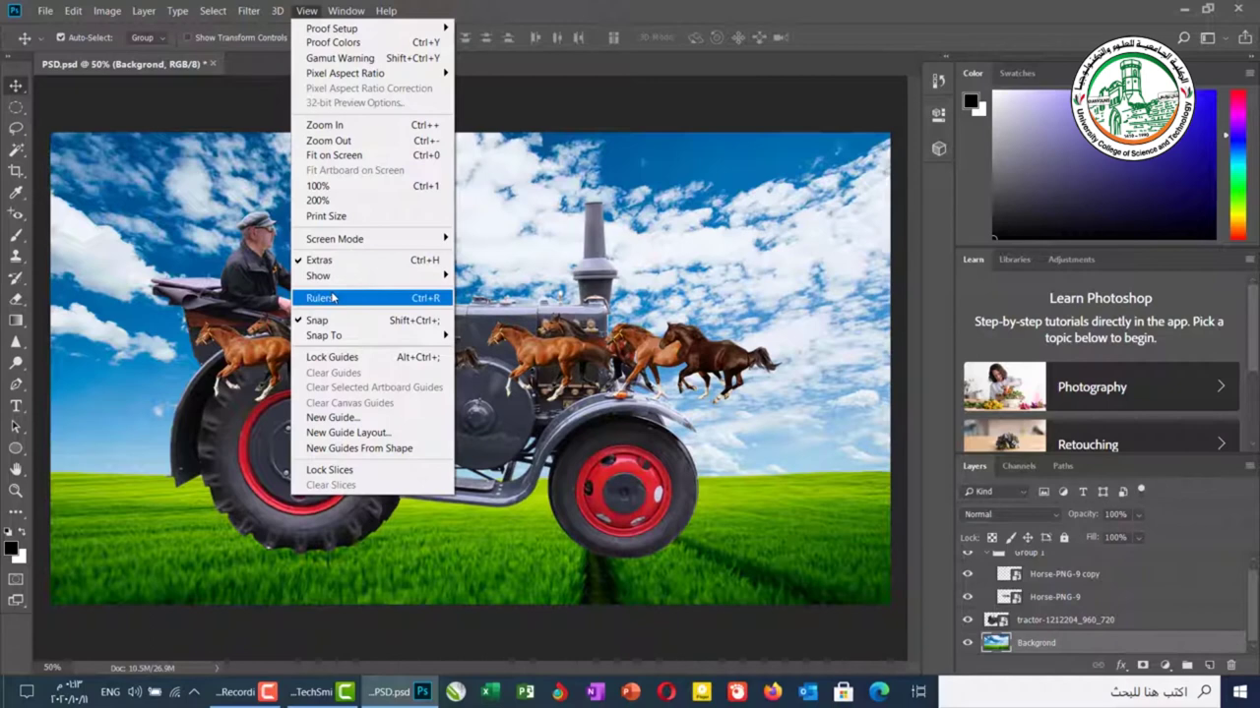
click(331, 297)
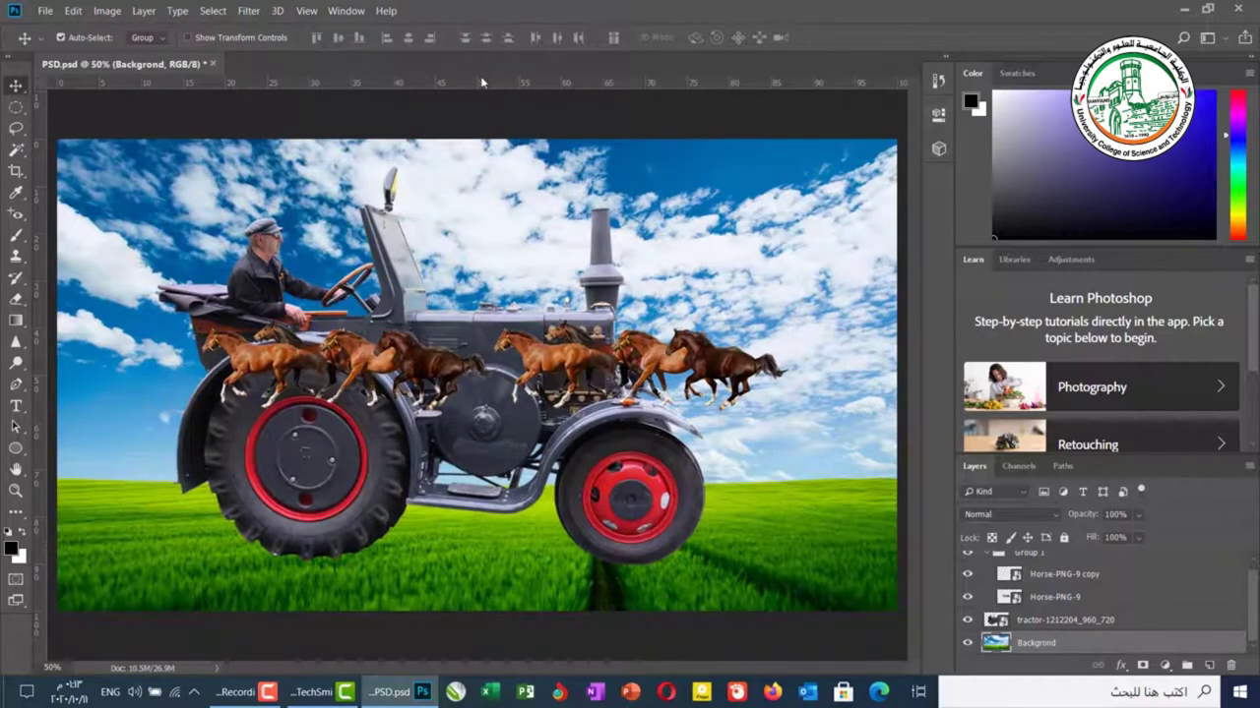
right_click(481, 82)
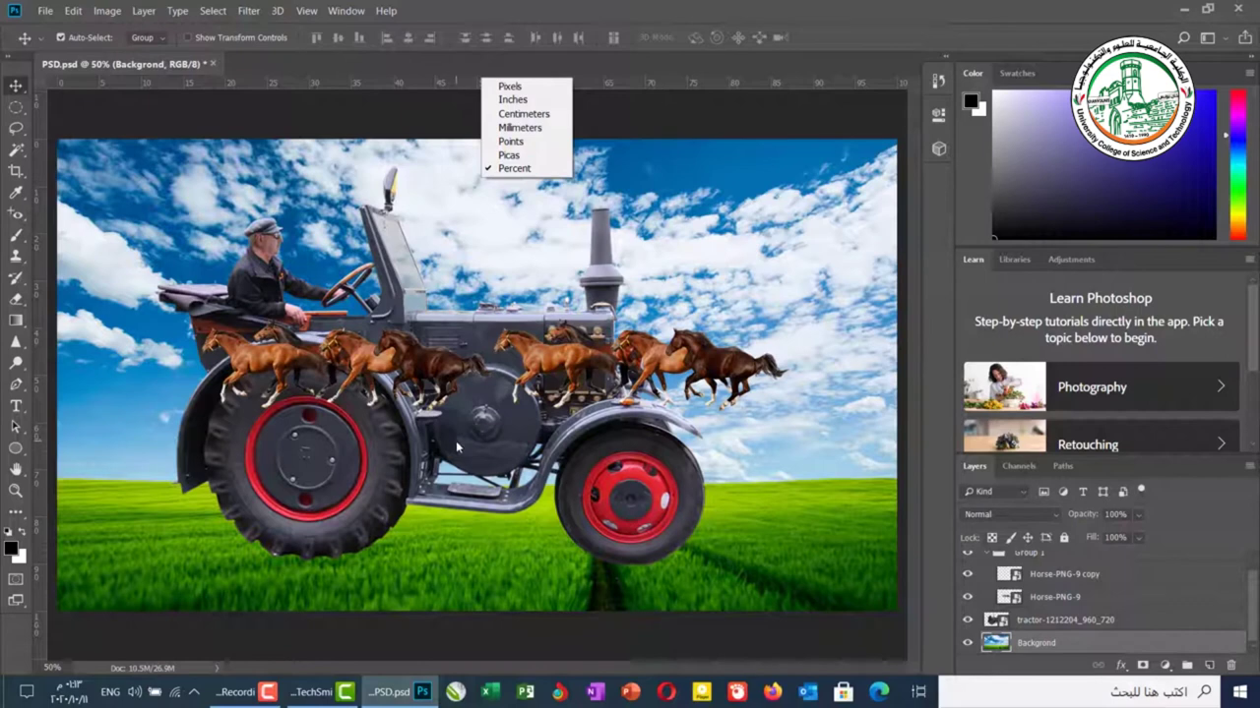
click(509, 170)
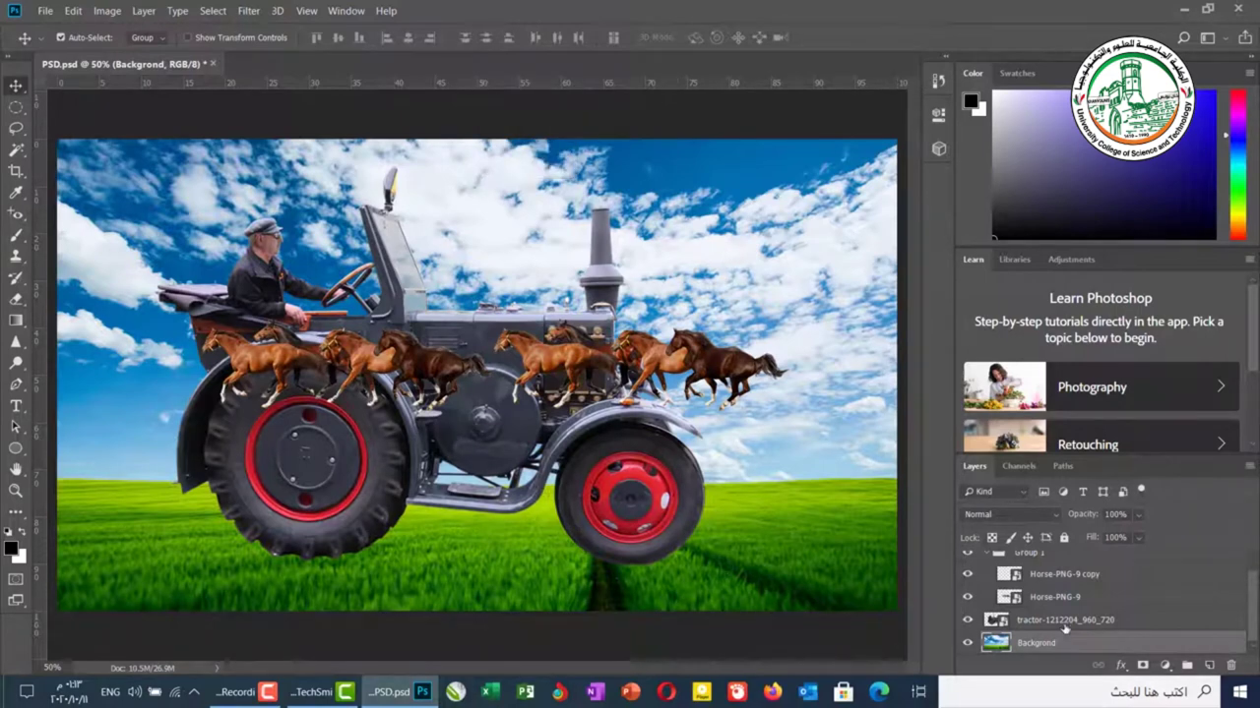
- Align the tractor layer with the Background layer by their horizontal centers
click(1066, 627)
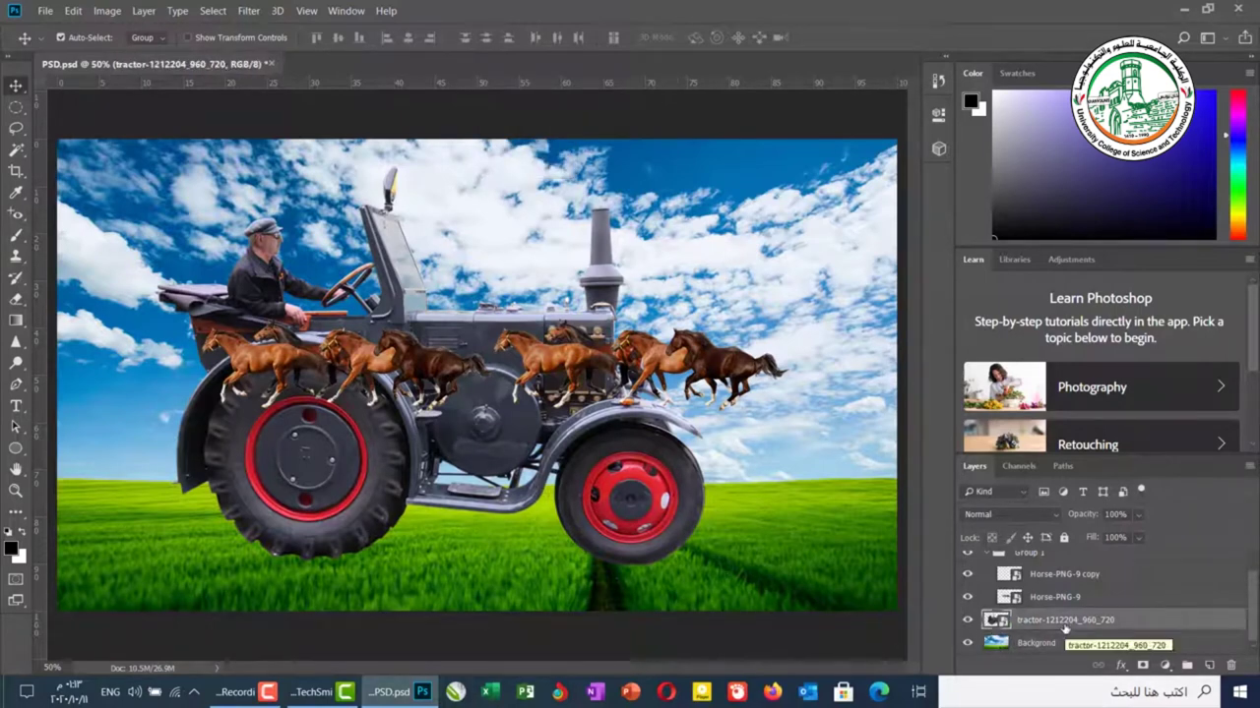
key(ctrl)
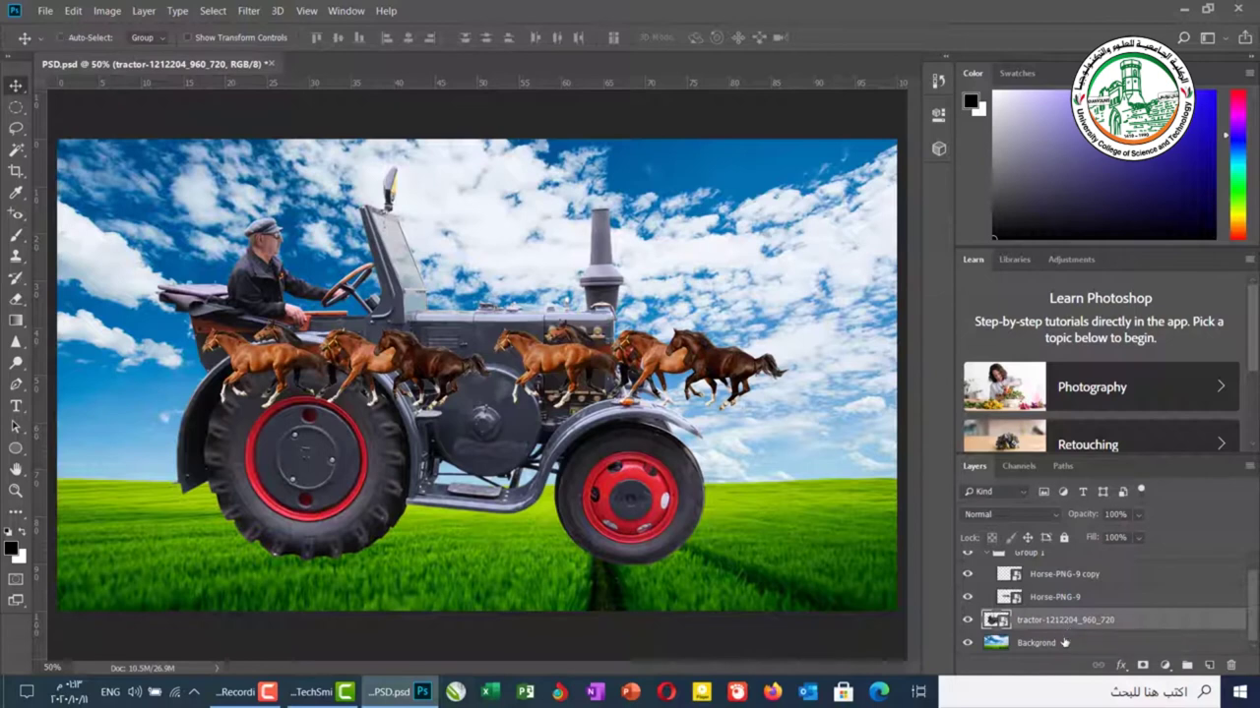
ctrl+click(1063, 643)
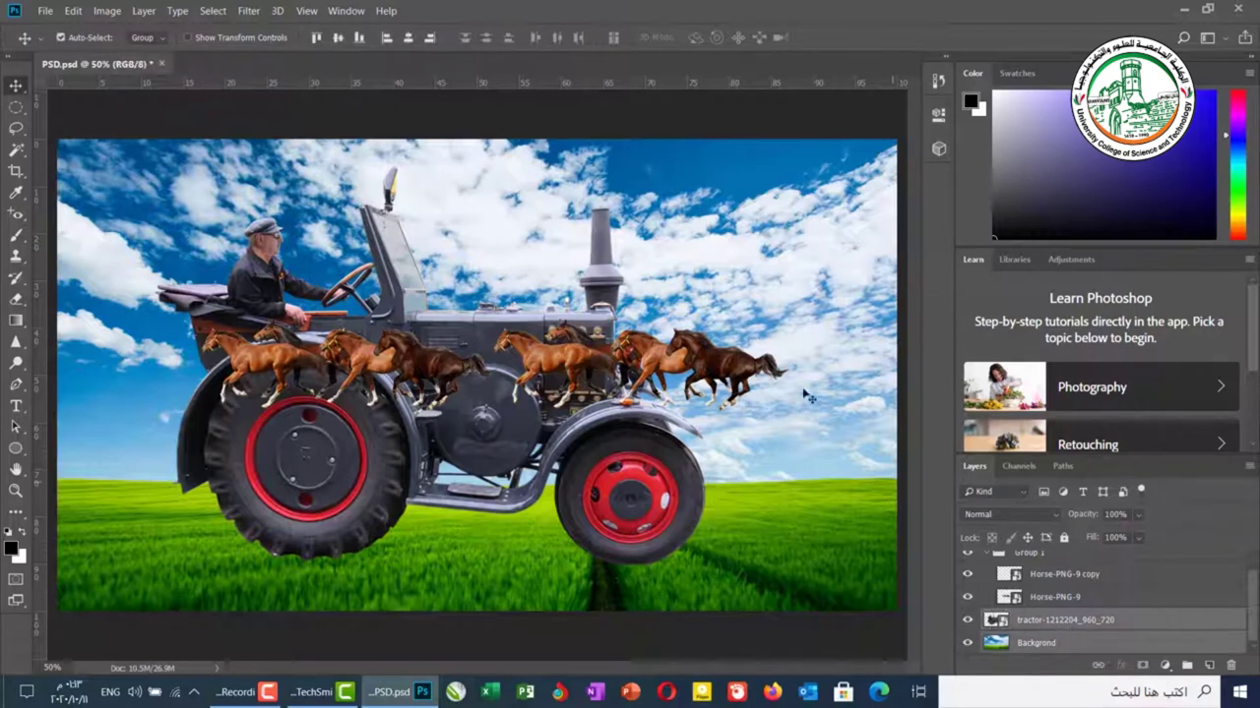
click(409, 40)
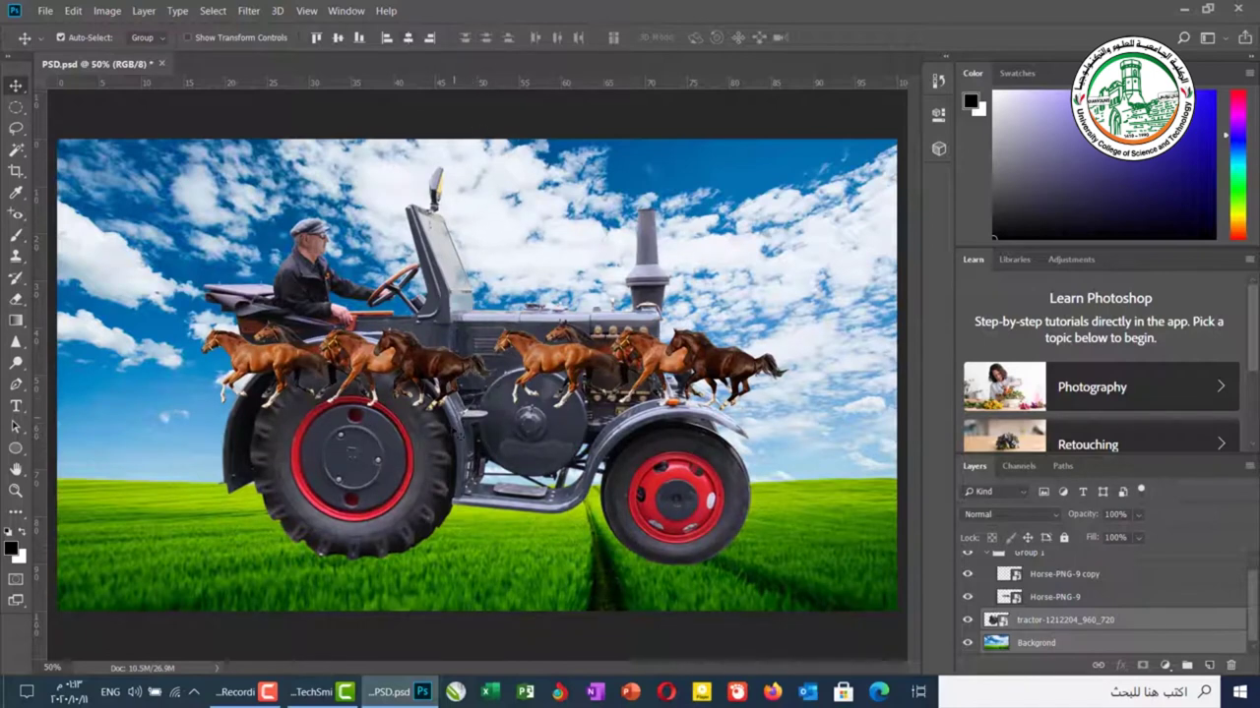
- Show the Free Transform bounding box of the tractor layer to examine its extents, and exit without applying the transform
click(1078, 622)
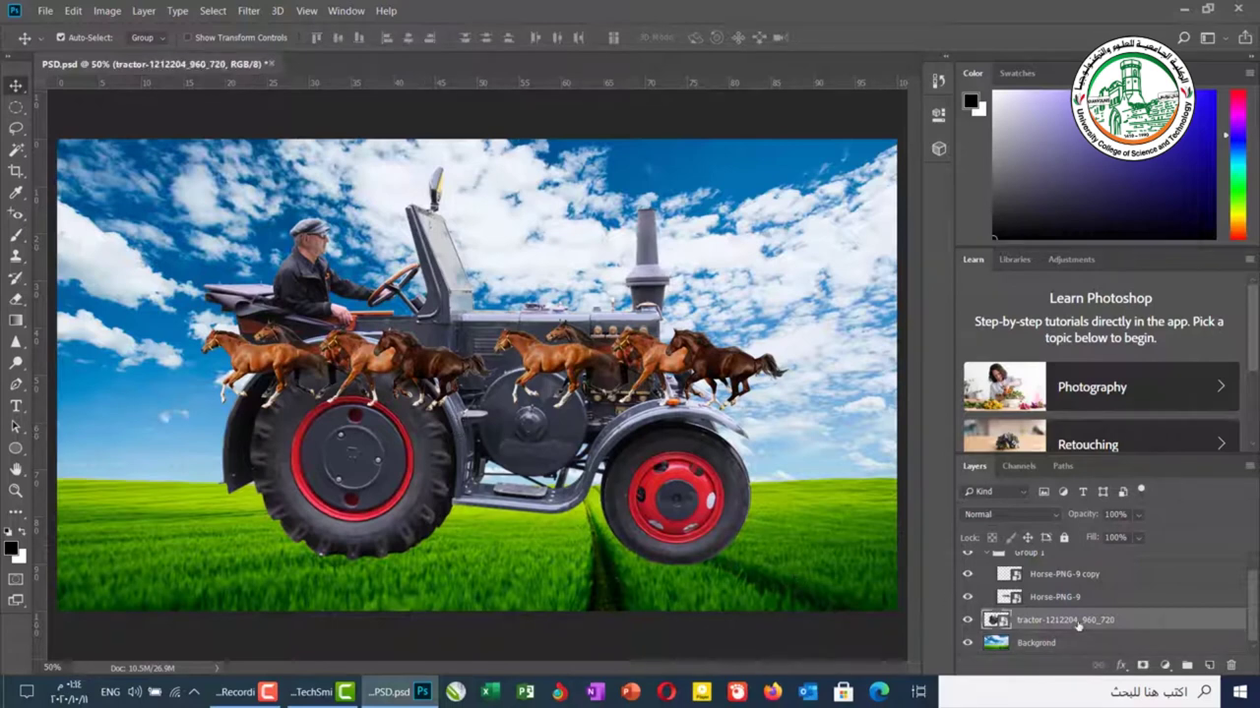
key(ctrl+t)
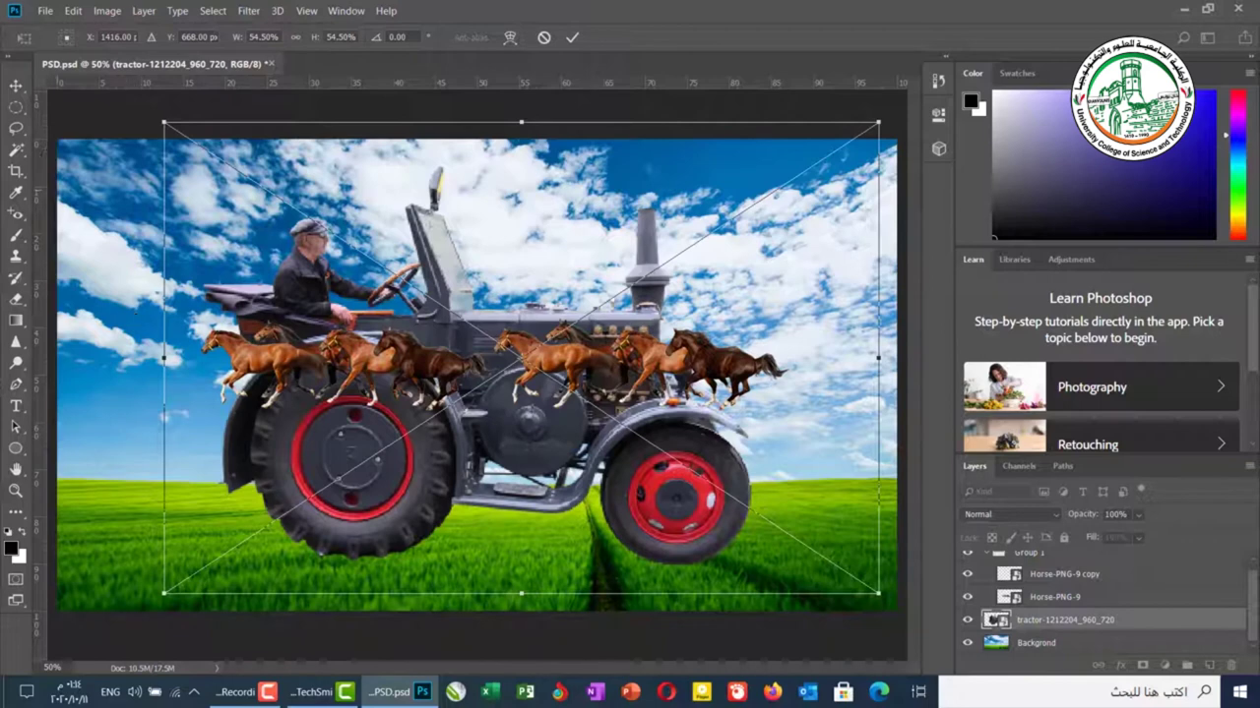
click(16, 86)
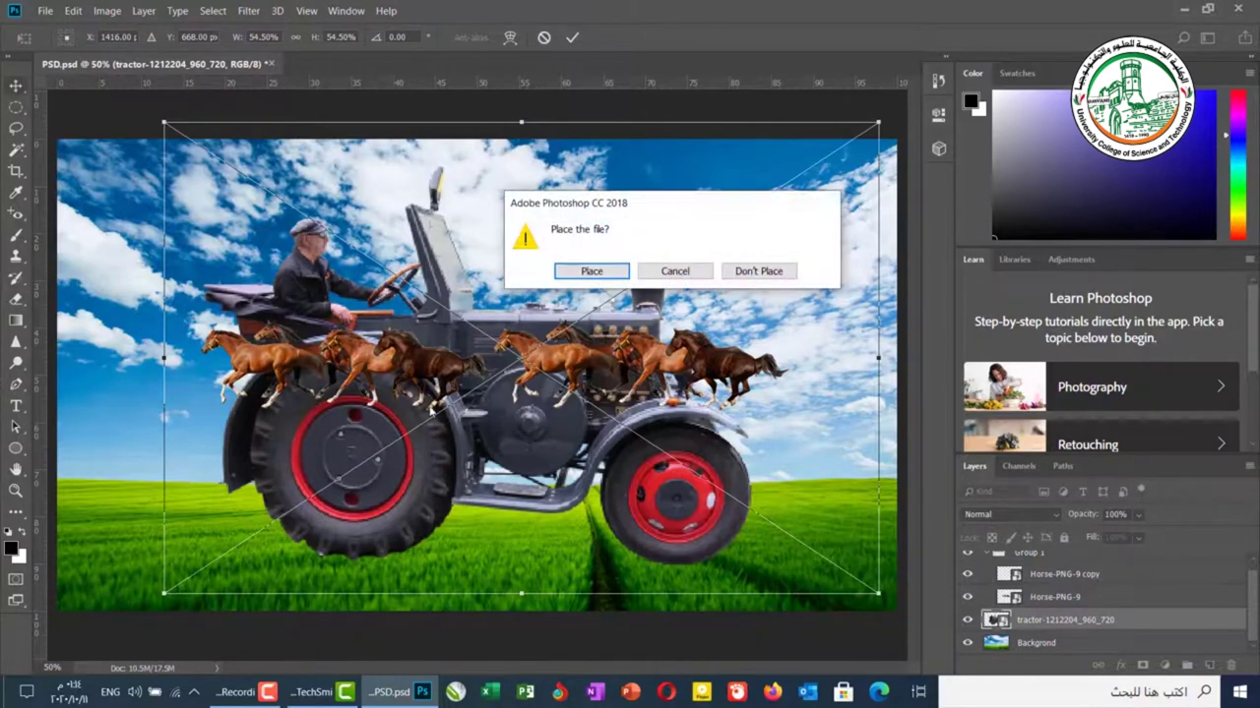
click(752, 277)
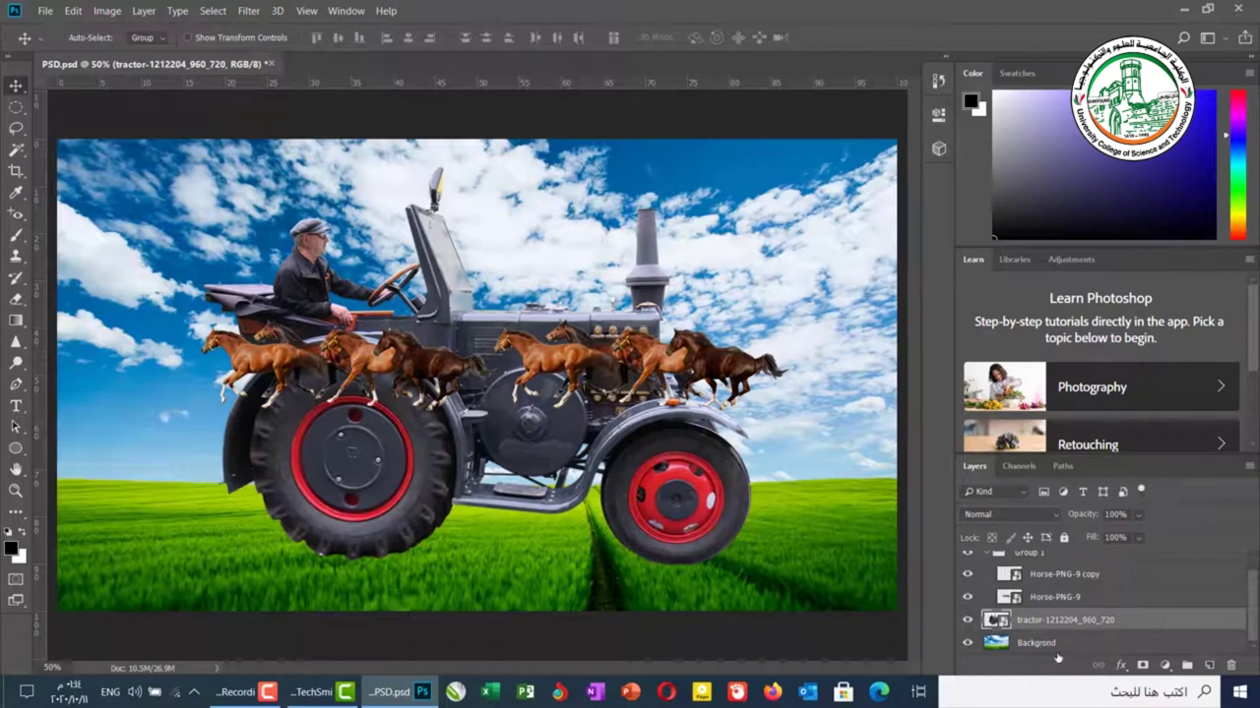
- Align the bottom edge of the tractor layer, and that of the horses' Group 1, with the bottom edge of the Background layer
shift+click(1057, 651)
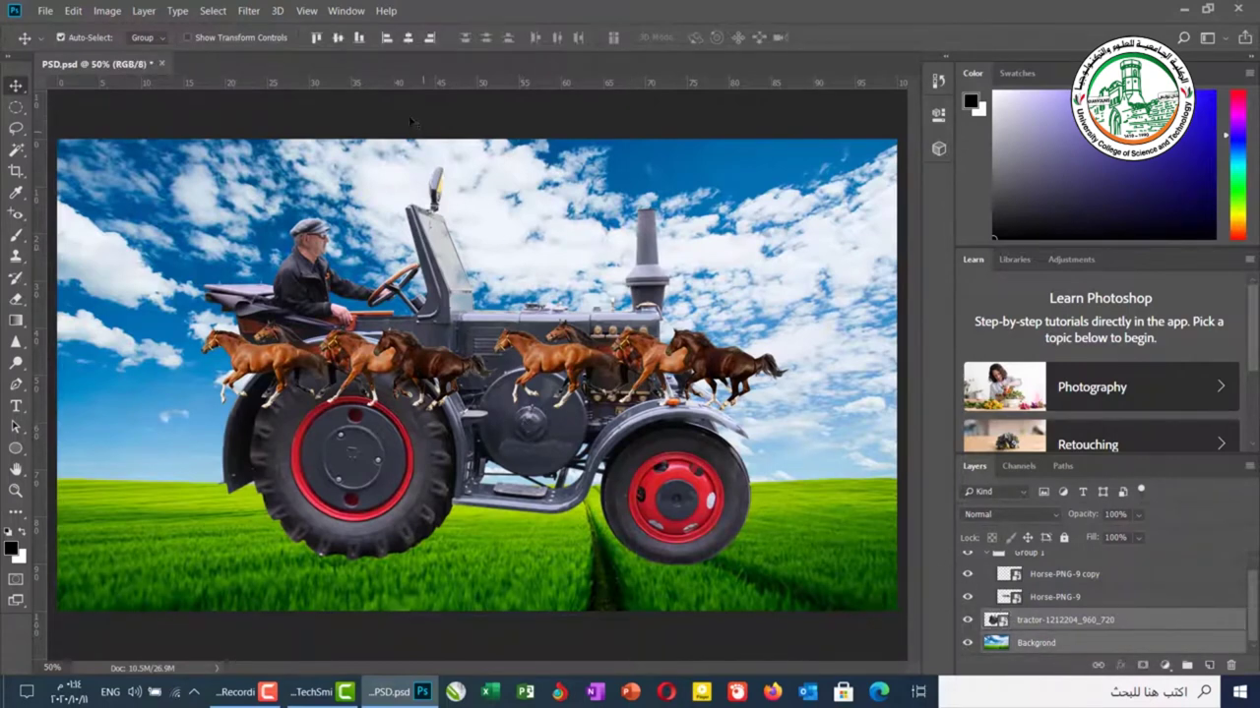
click(359, 38)
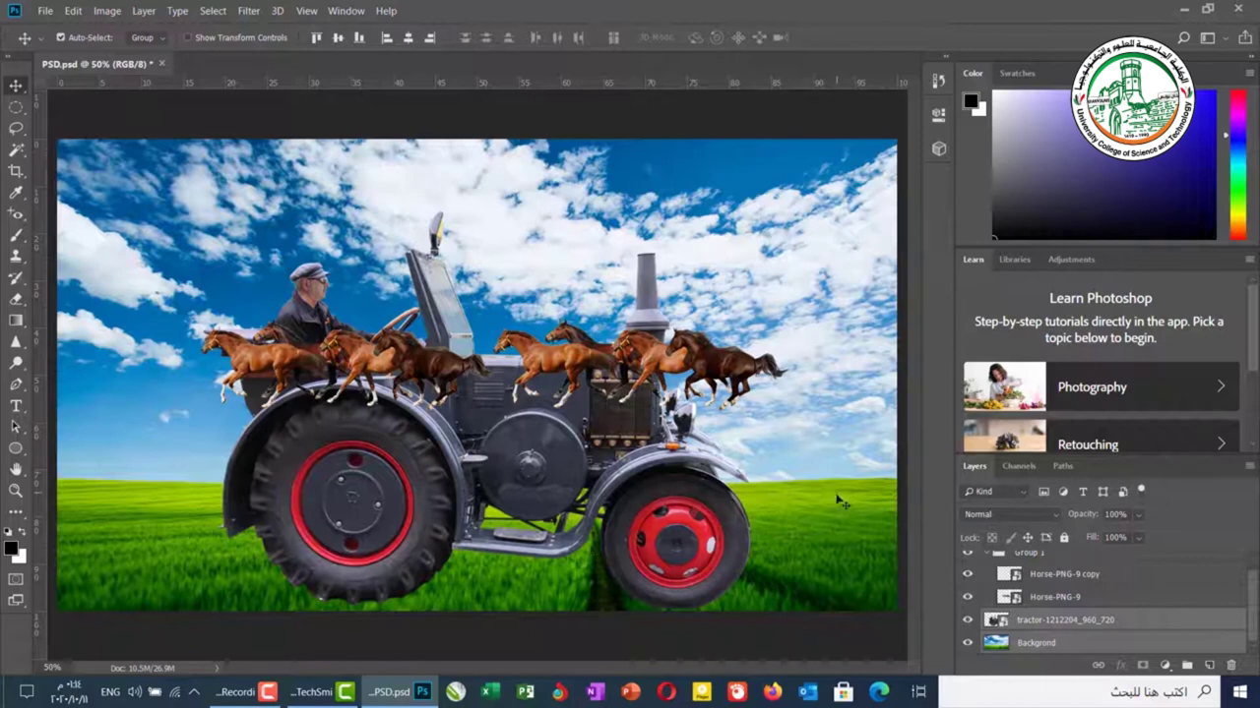
click(1031, 557)
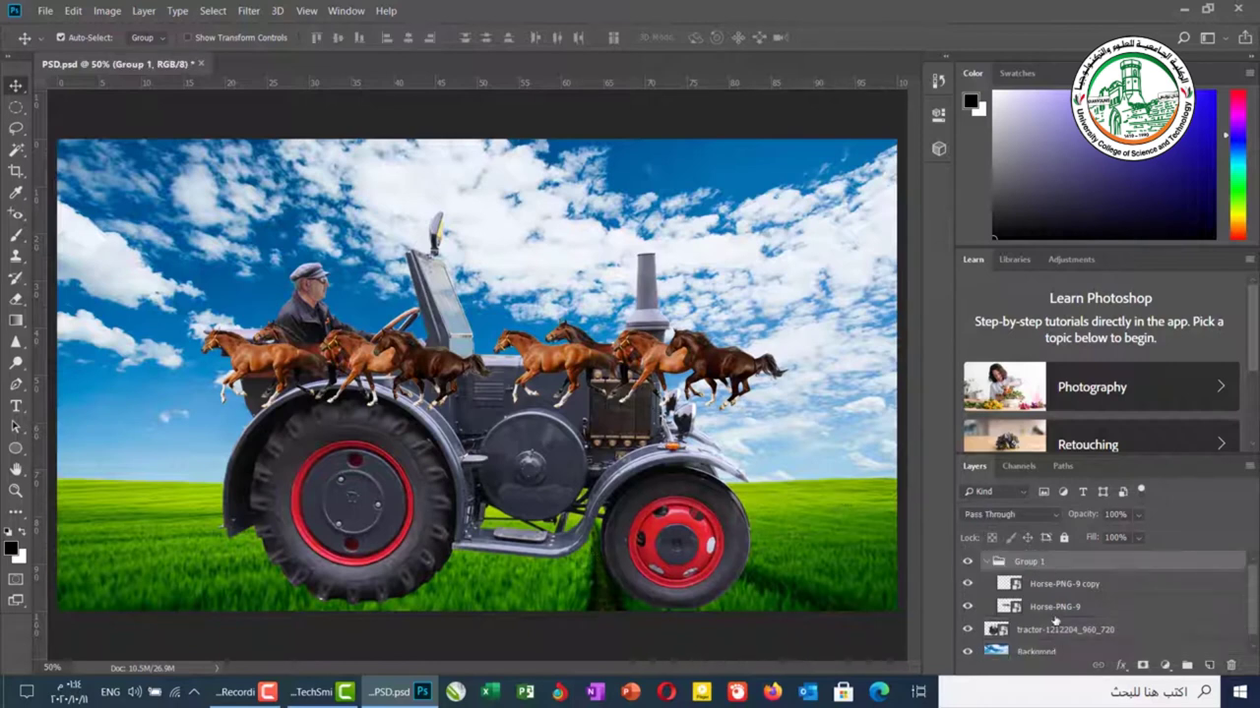
click(1053, 652)
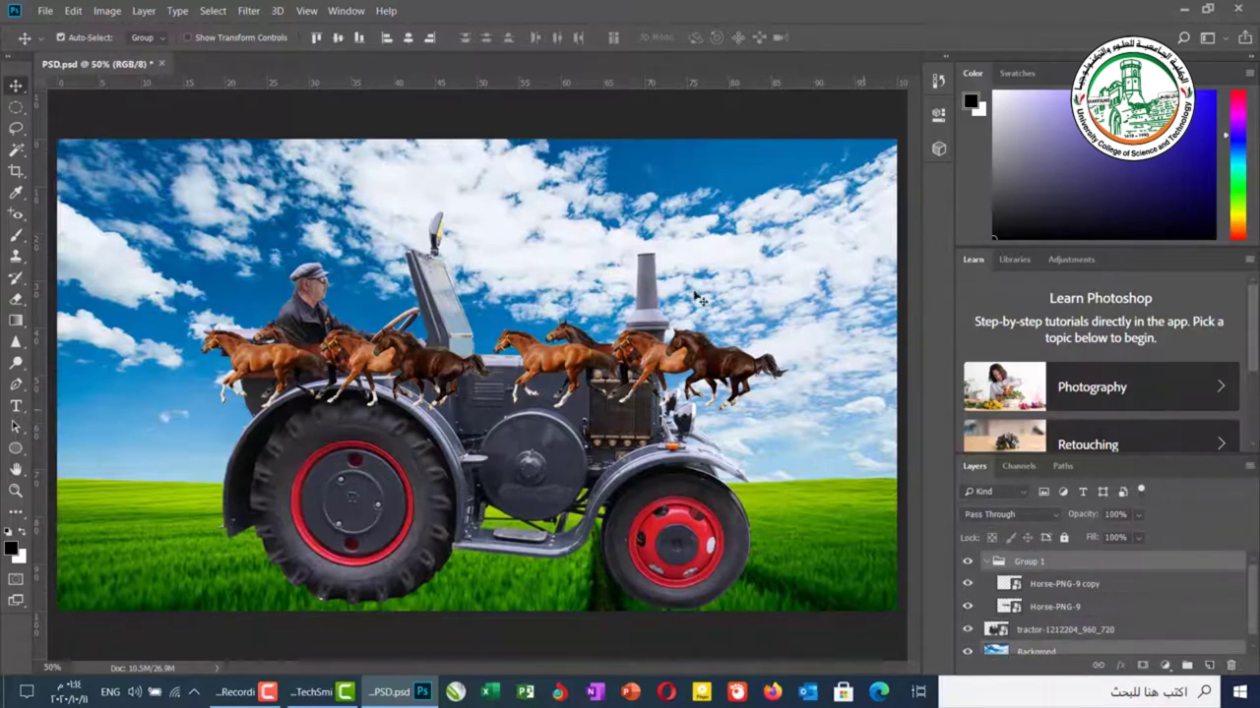
click(358, 39)
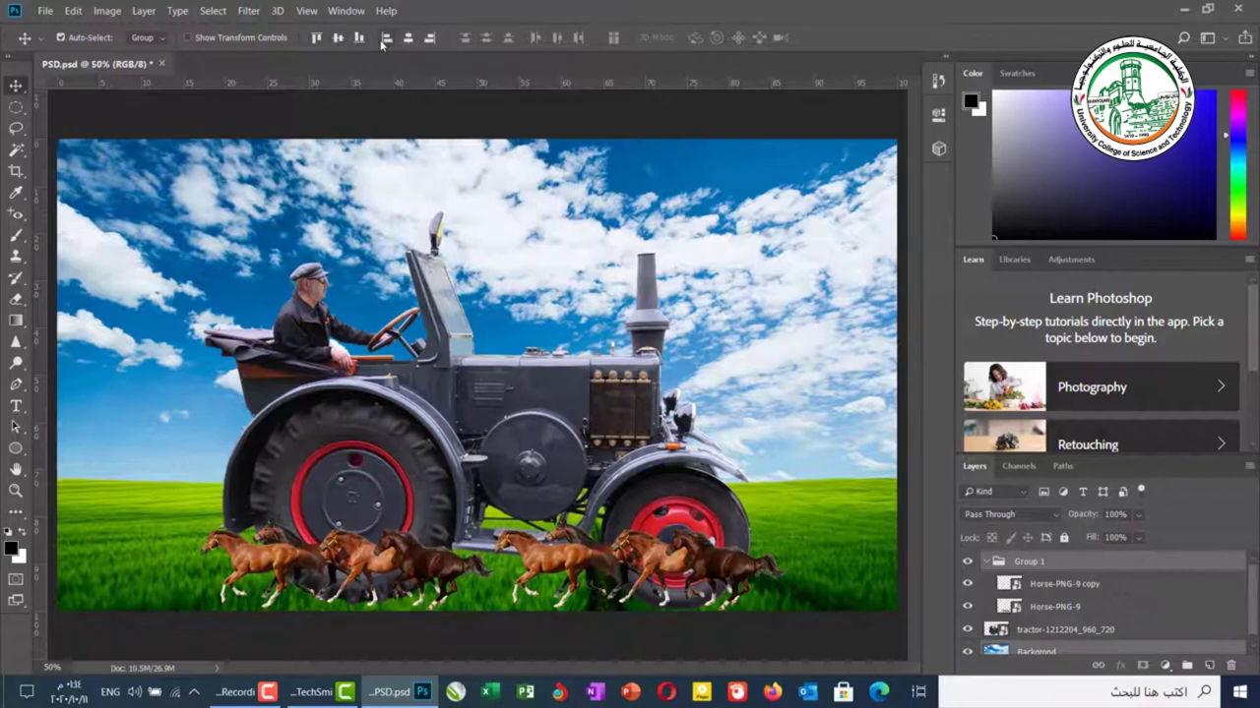
- Align Group 1 with the Background layer by left edges, by right edges, and finally by horizontal centers
click(386, 40)
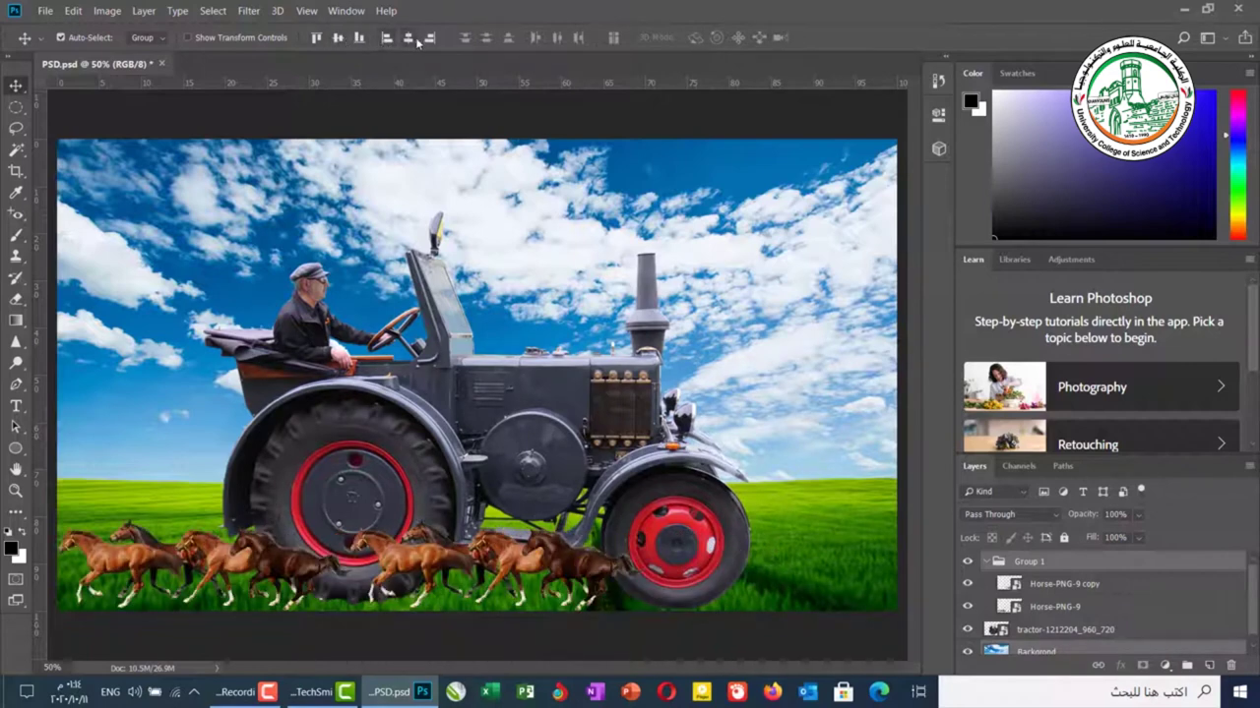
click(424, 40)
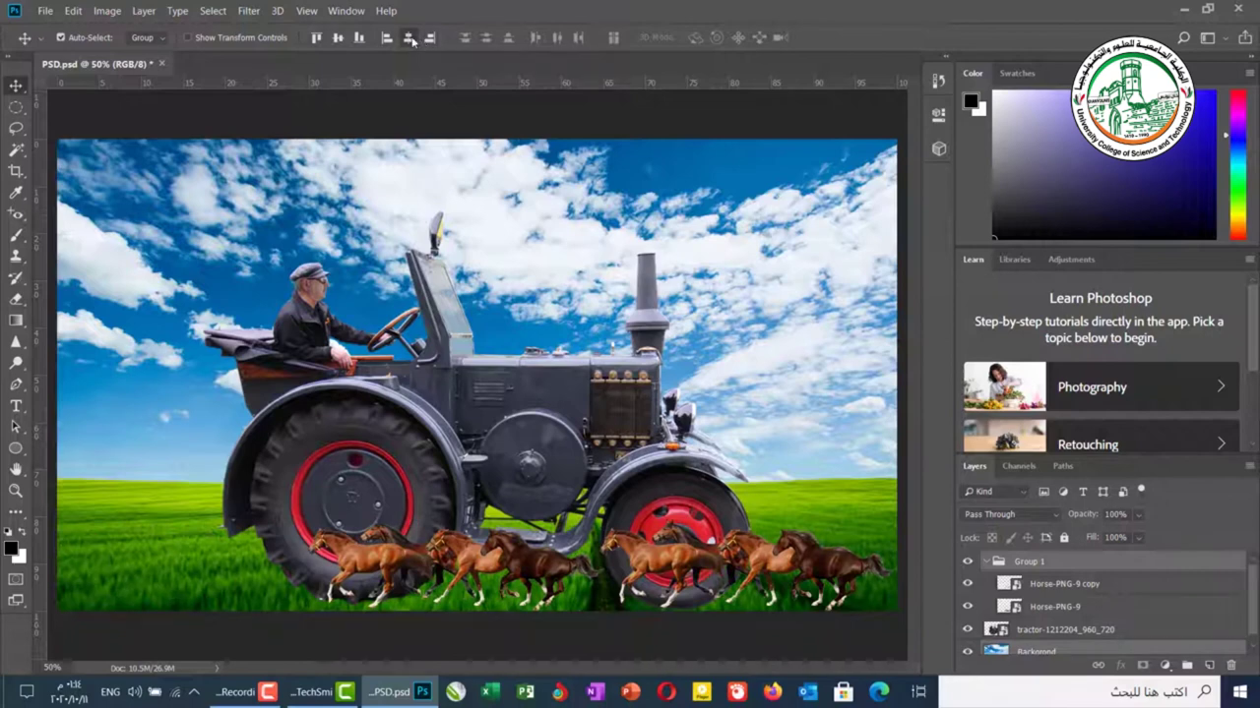
click(410, 39)
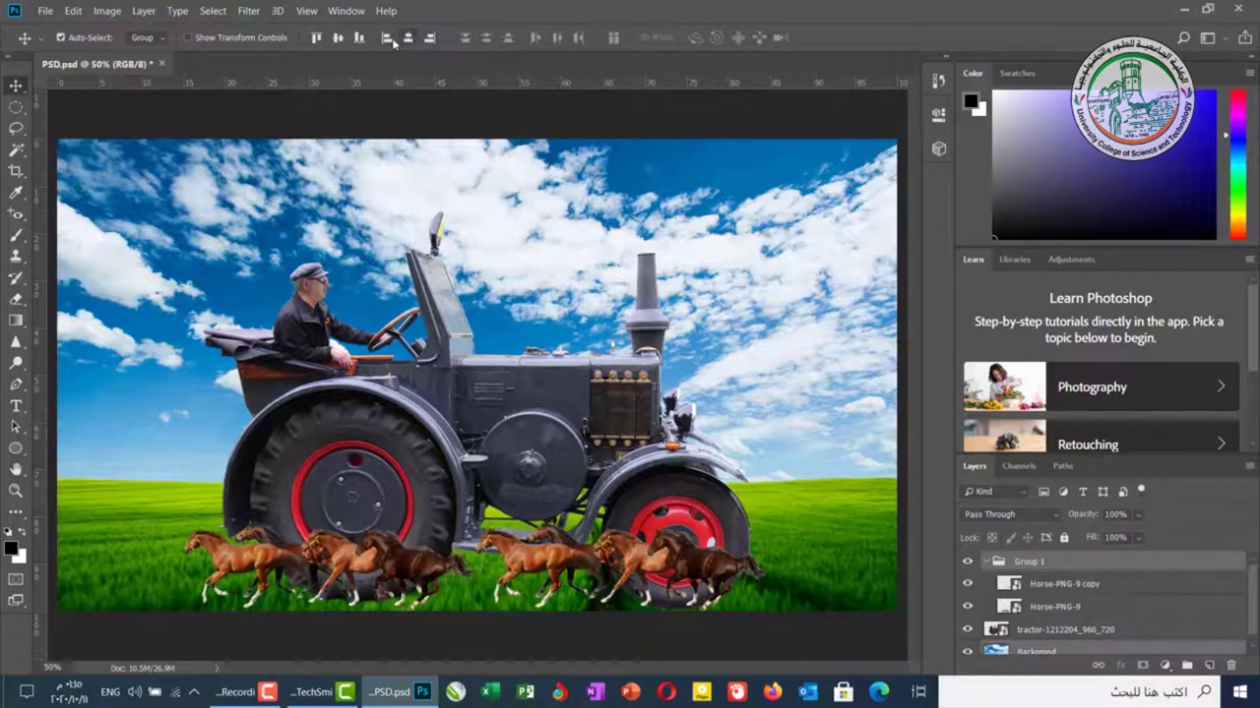